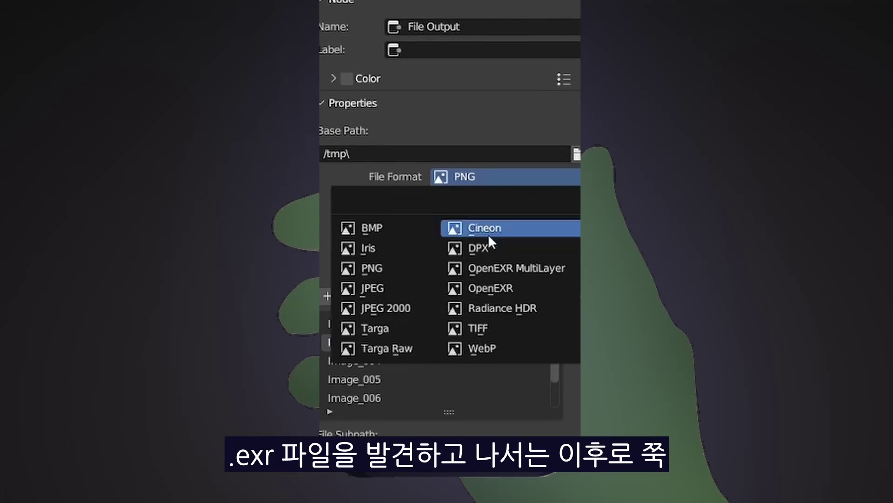
Review the image formats in Paint's Save as list and the video formats in Resolve's Format dropdown
click(489, 265)
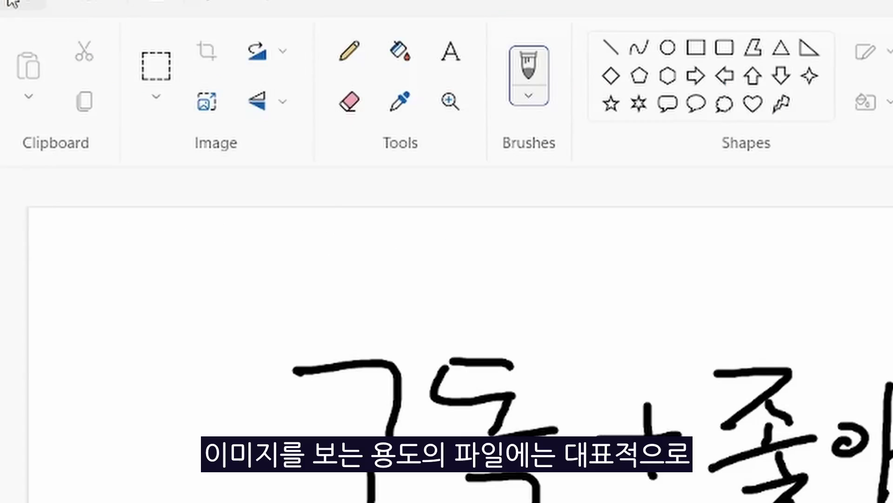
click(8, 26)
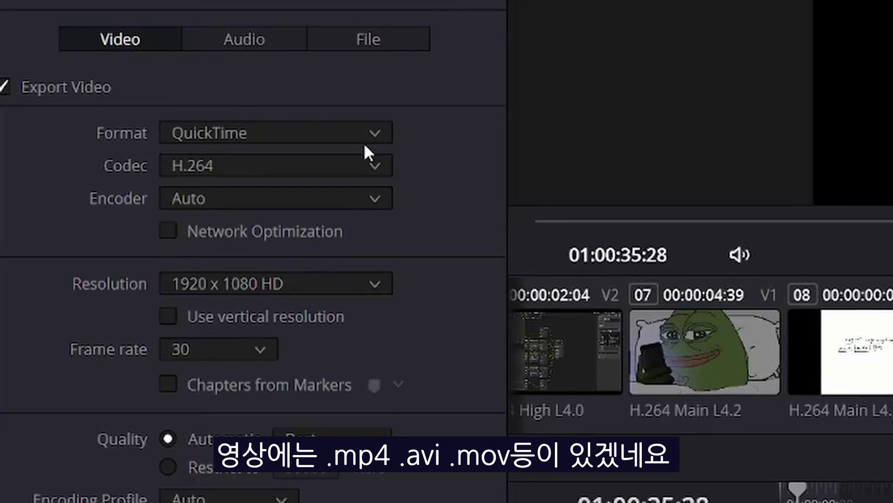
click(362, 140)
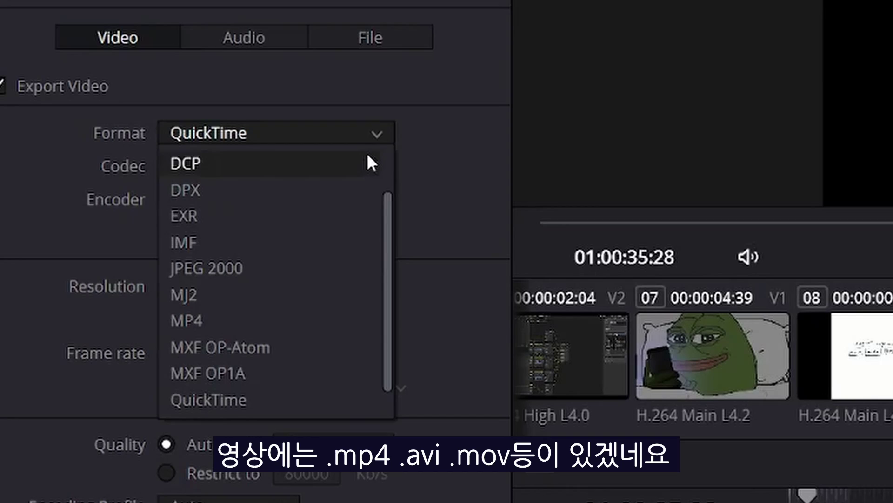
Scroll through the numbered sq01_s01 EXR frames in File Explorer
scroll(372, 182, down, 1)
scroll(379, 200, up, 3)
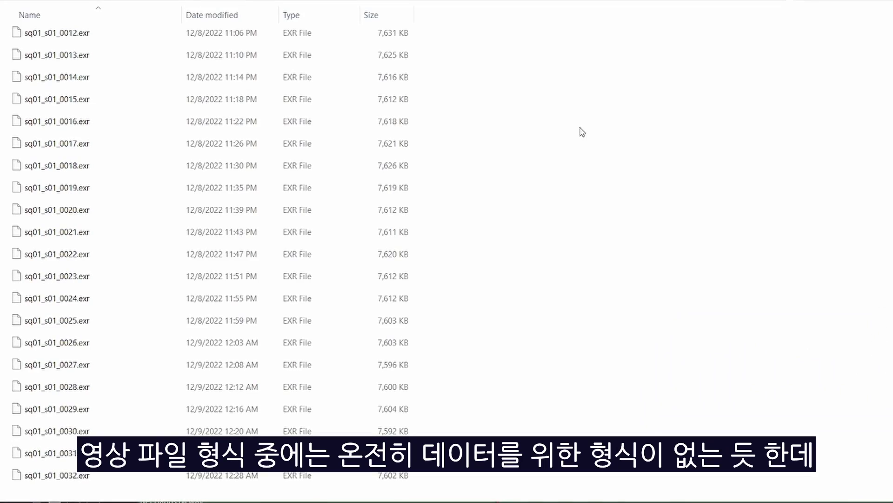
scroll(205, 251, down, 7)
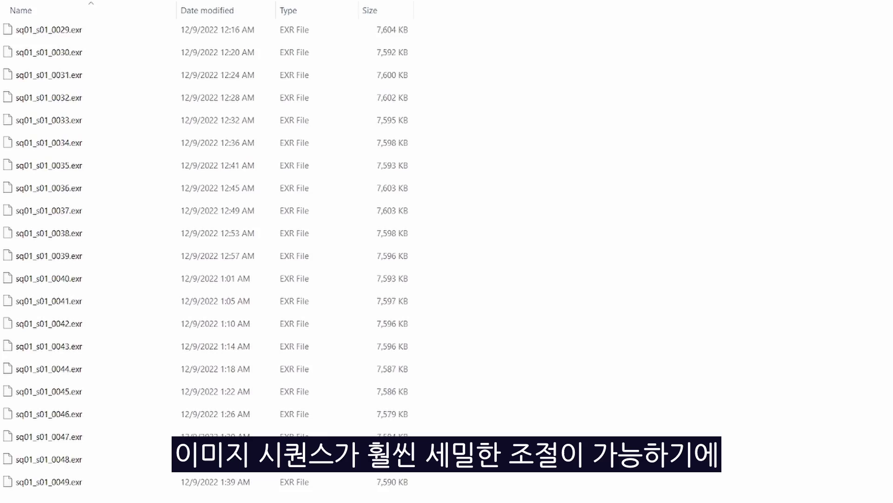
scroll(205, 251, down, 6)
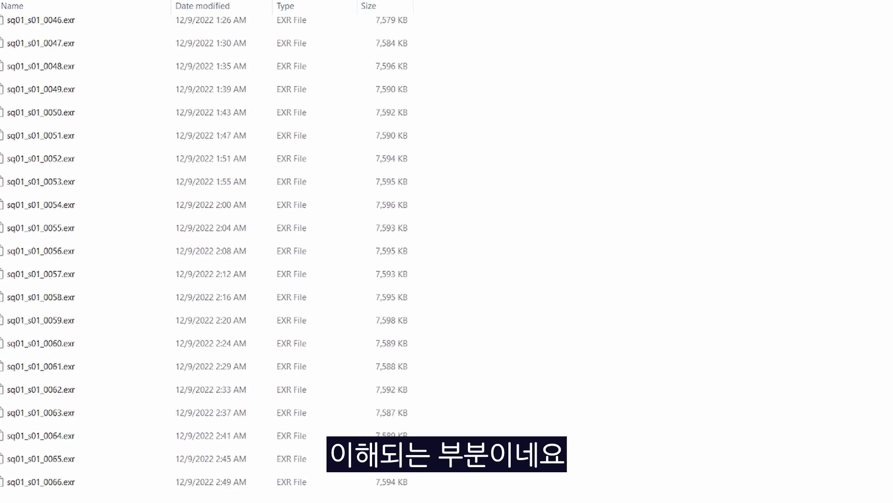
scroll(204, 251, down, 3)
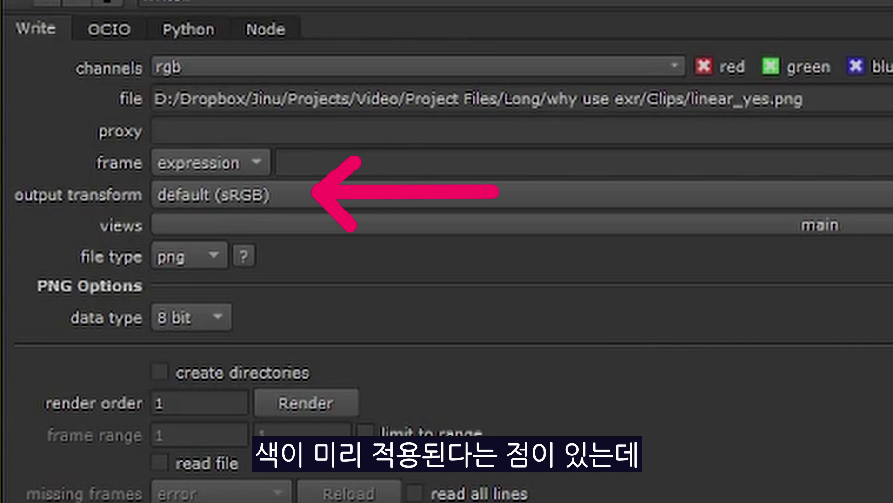
Change the Write node's extension to .exr, keep the sRGB transform, and render test.png
click(869, 100)
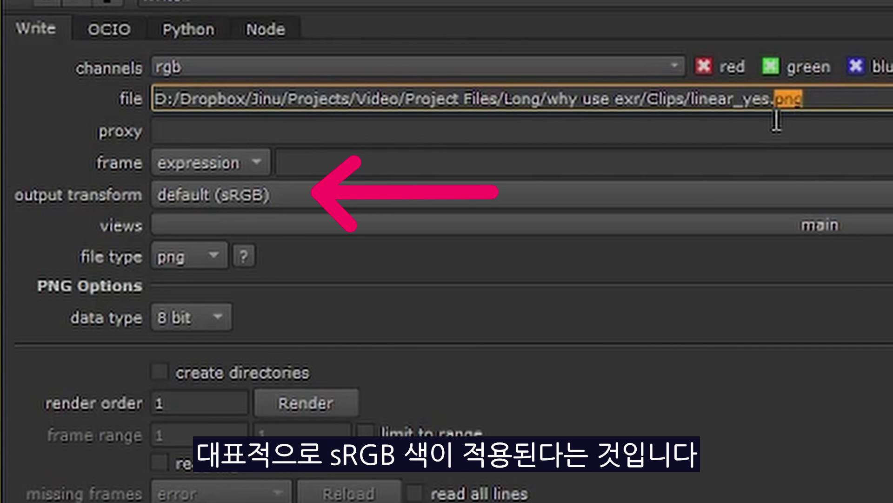
key(Return)
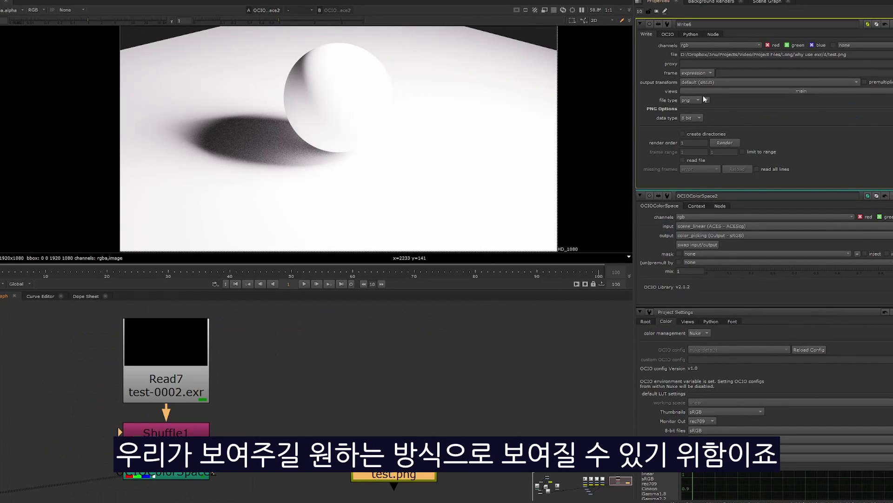
click(710, 83)
click(711, 83)
click(733, 142)
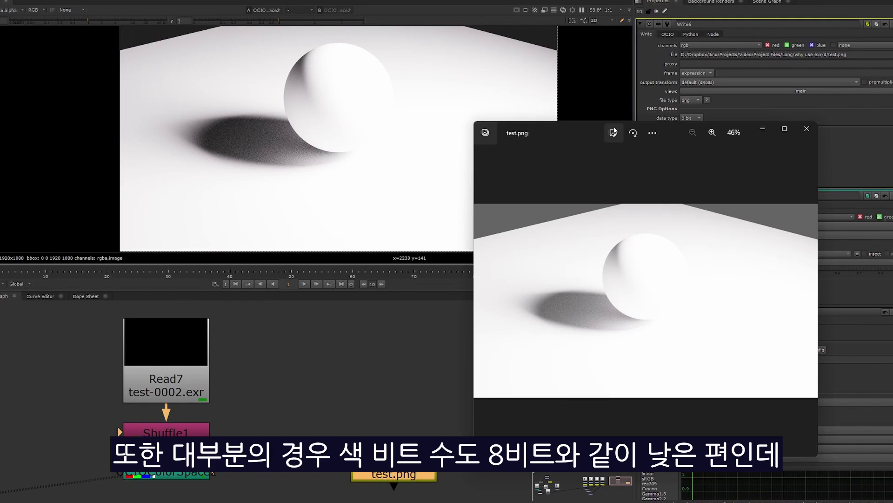
drag(577, 130, 462, 129)
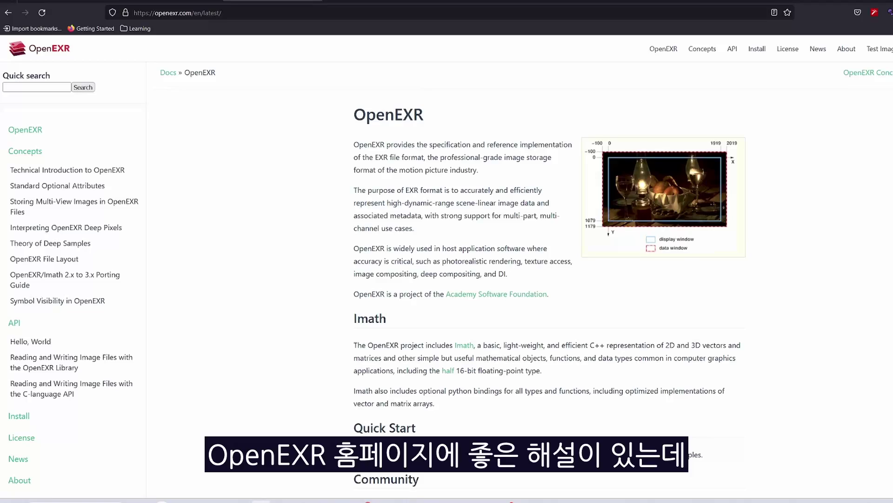
Scroll down the OpenEXR documentation overview at openexr.com/en/latest
scroll(539, 272, down, 3)
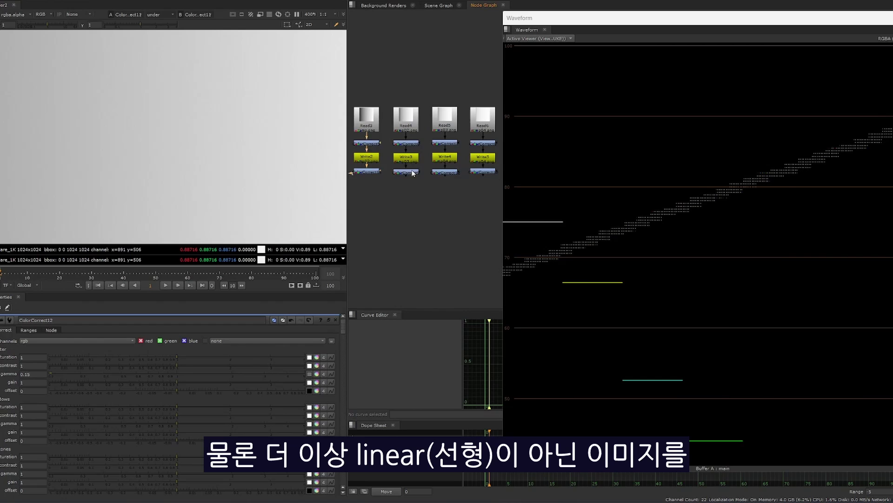
Show ColorCorrect10, the node under Write4, in the viewer and waveform
click(438, 172)
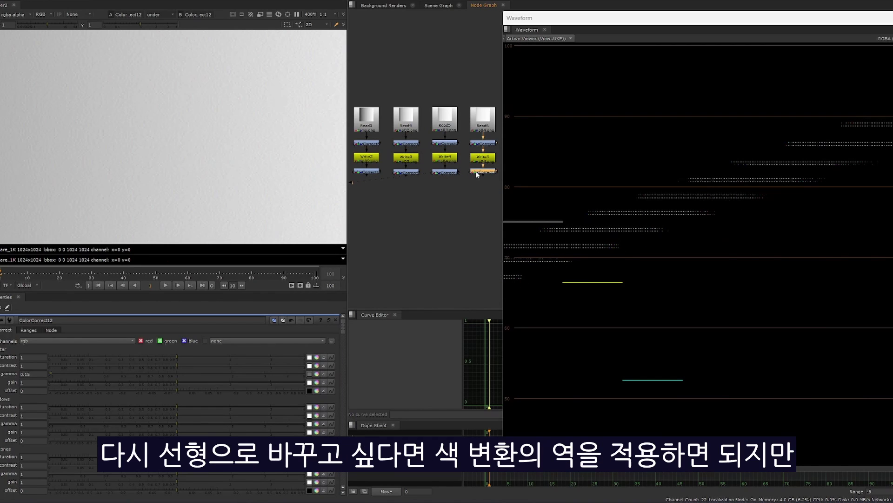
key(1)
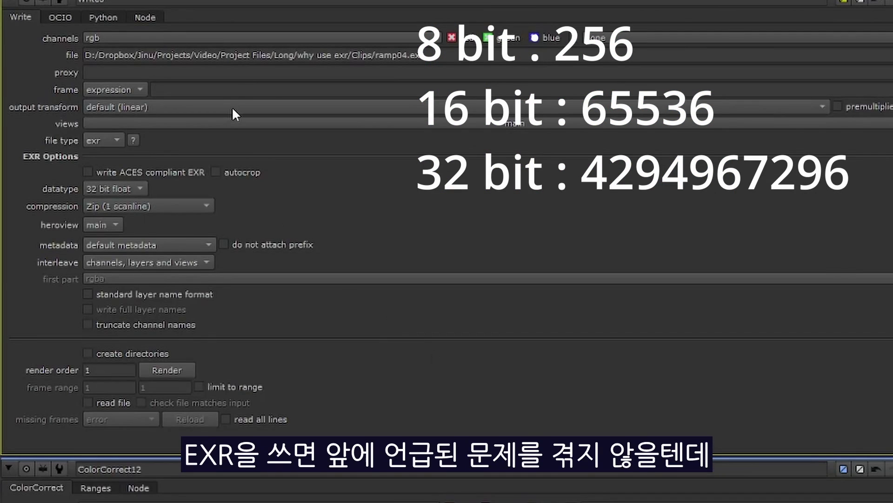
click(232, 107)
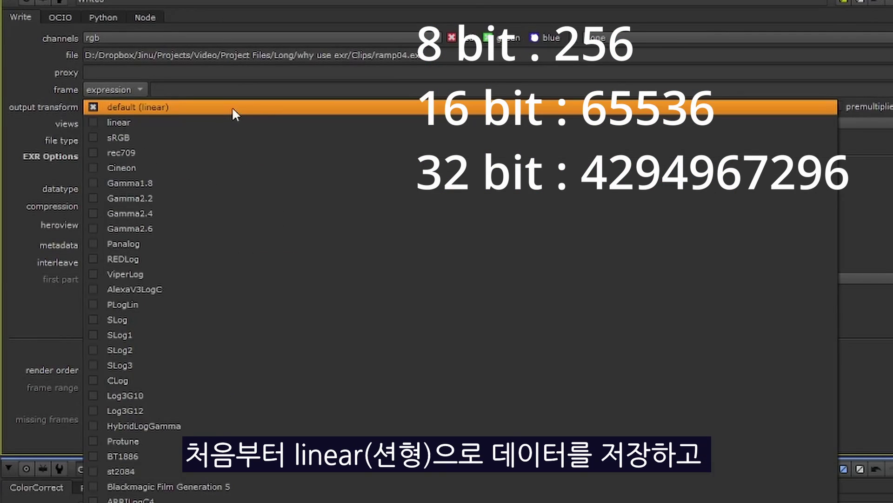
click(256, 107)
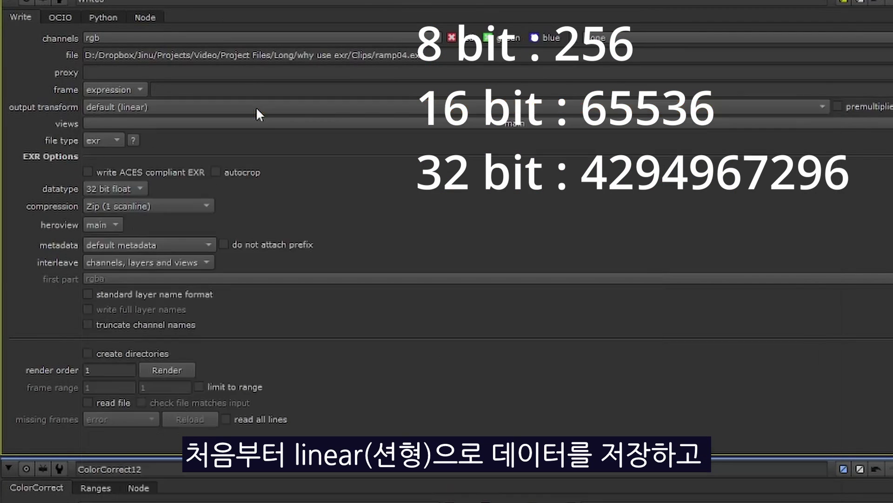
click(139, 188)
click(122, 173)
click(116, 189)
click(125, 203)
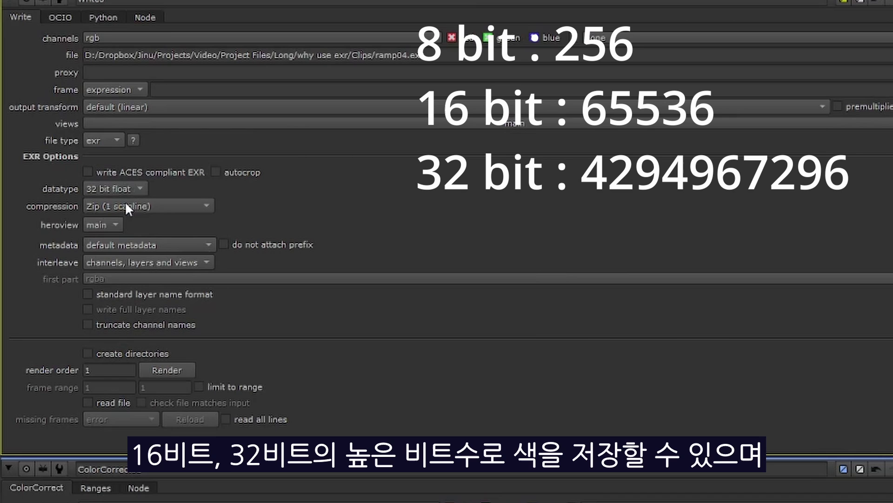
click(128, 190)
click(130, 175)
click(133, 191)
click(135, 202)
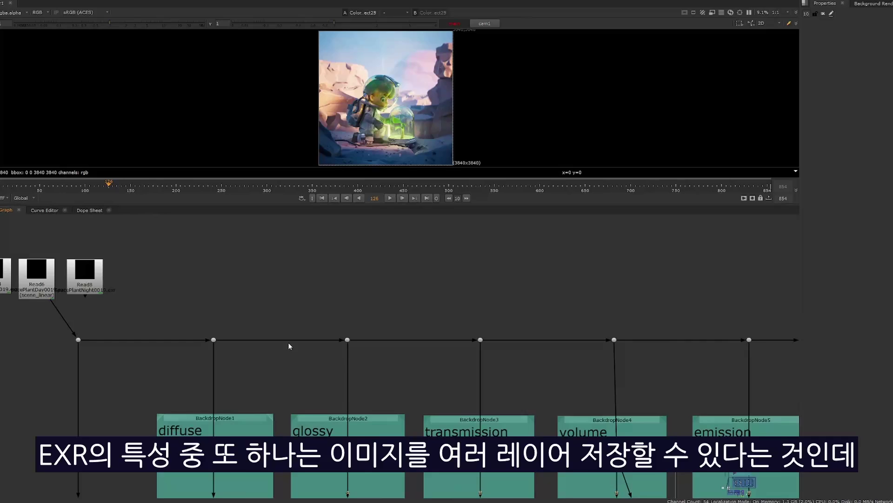
scroll(288, 342, up, 5)
middle_drag(400, 347, 399, 265)
middle_drag(401, 393, 414, 229)
scroll(426, 303, down, 2)
middle_drag(435, 366, 542, 501)
middle_drag(502, 386, 401, 445)
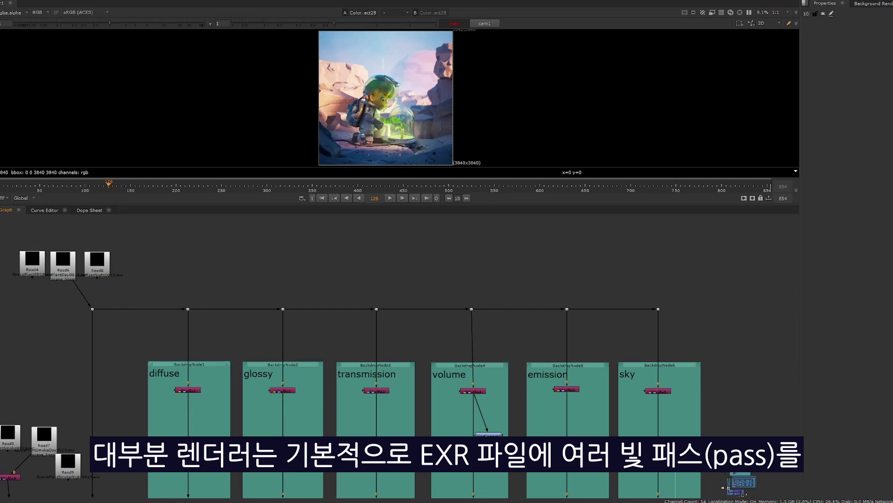
scroll(462, 365, up, 4)
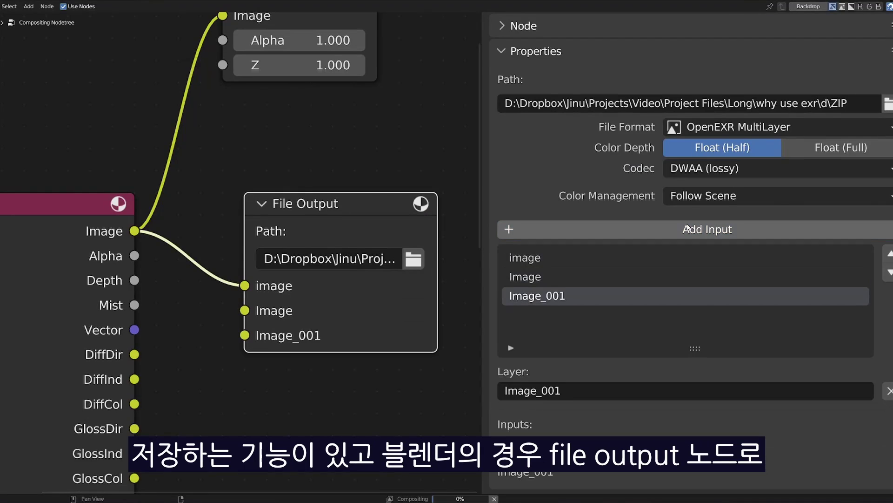
click(688, 228)
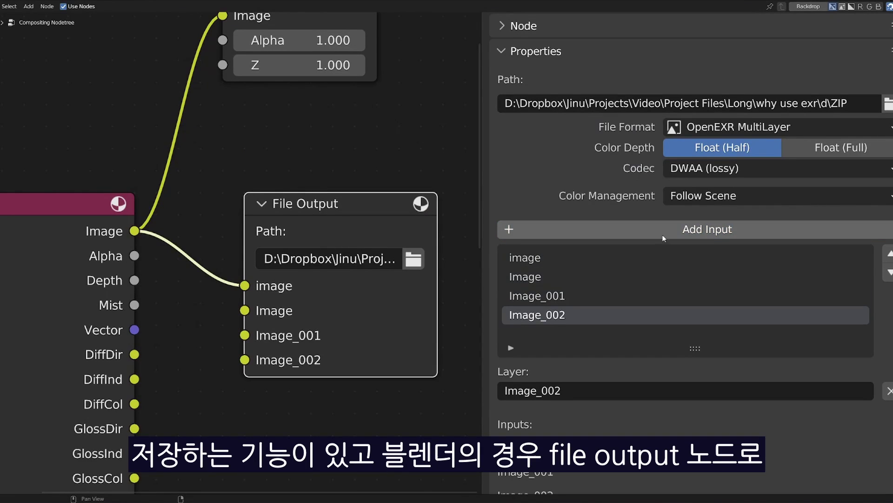
double_click(525, 276)
text(b)
key(Return)
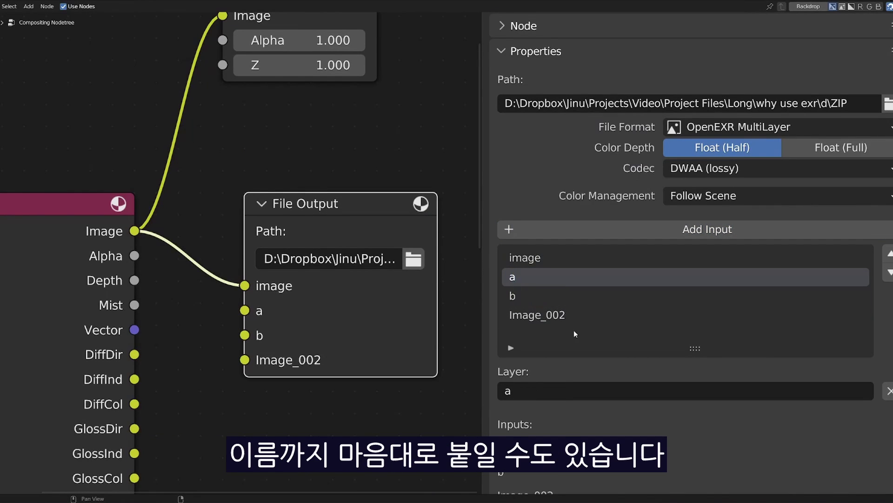
double_click(561, 310)
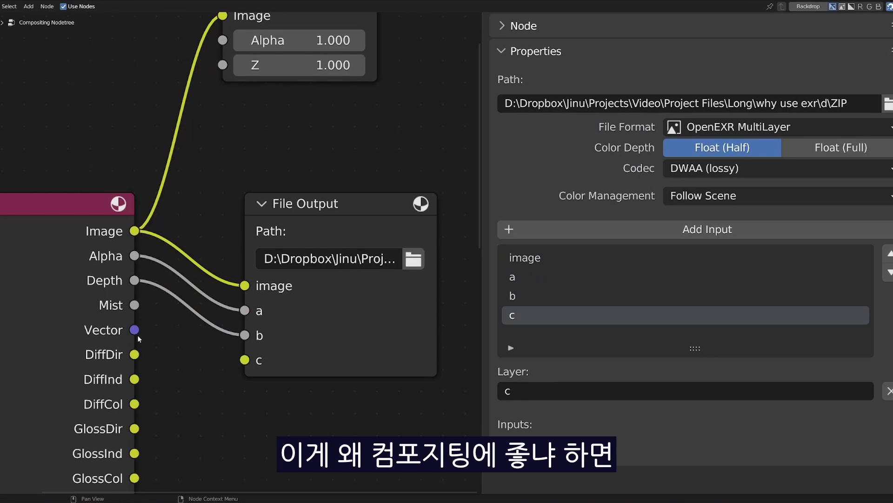
click(233, 361)
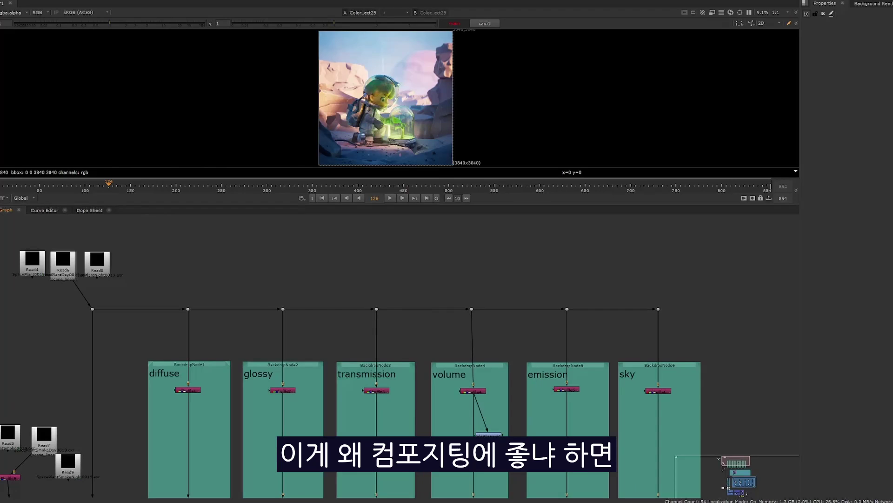
middle_drag(358, 467, 348, 311)
scroll(235, 450, up, 3)
scroll(259, 439, up, 2)
middle_drag(532, 422, 203, 396)
scroll(585, 396, up, 2)
middle_drag(582, 395, 469, 390)
scroll(532, 398, down, 4)
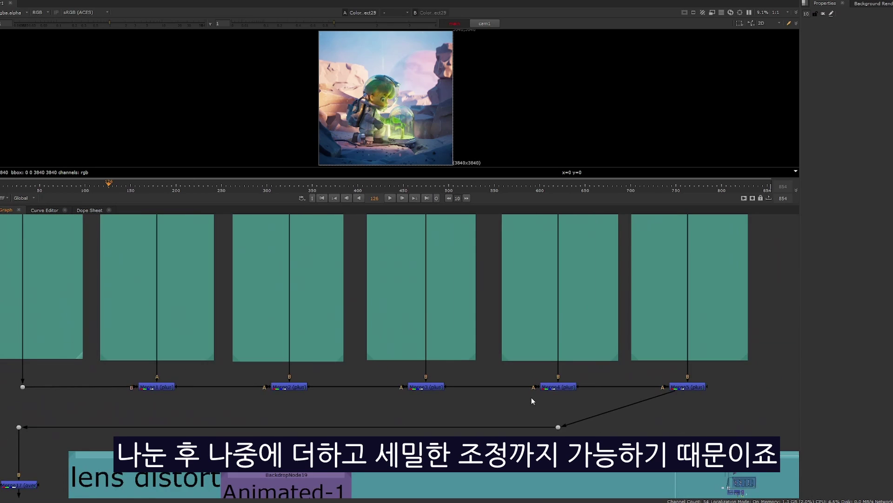
middle_drag(286, 374, 499, 383)
scroll(368, 369, down, 5)
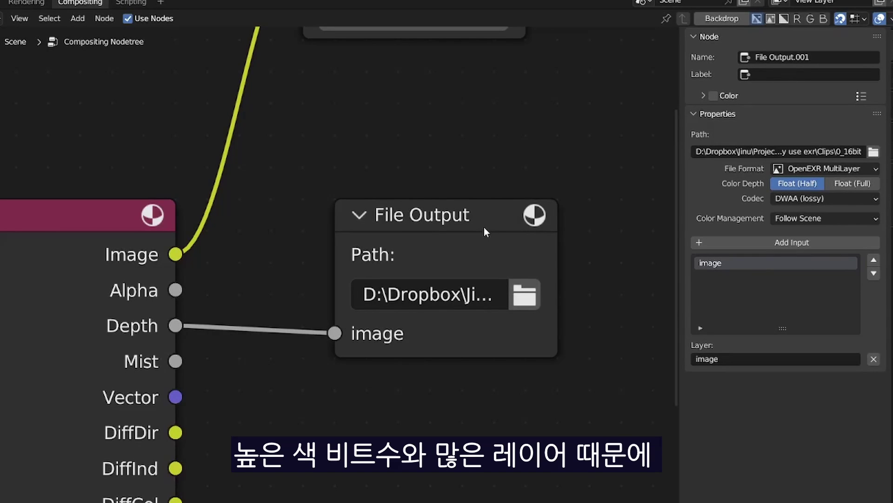
Set the File Output node's Color Depth to Float (Full), passing through Float (Half)
click(482, 227)
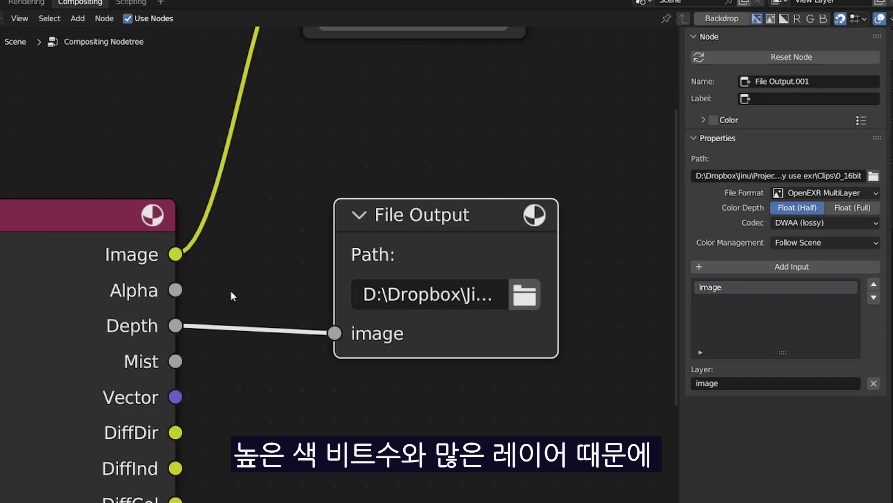
click(803, 208)
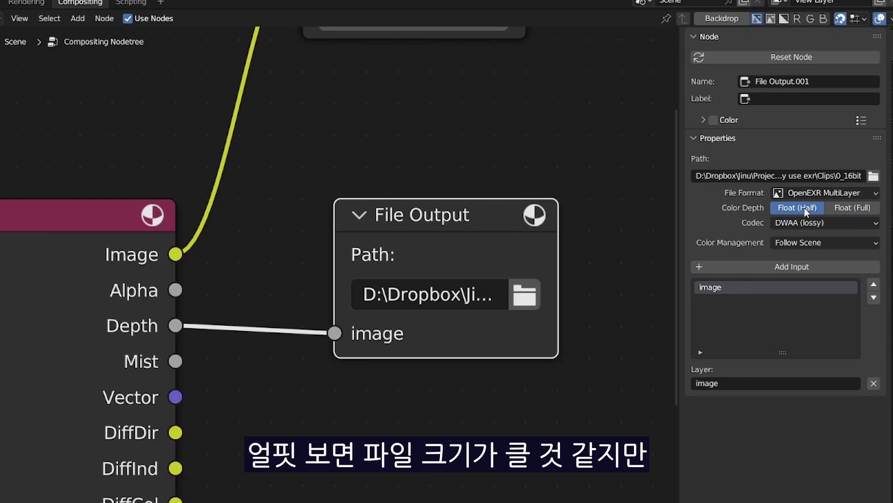
click(824, 208)
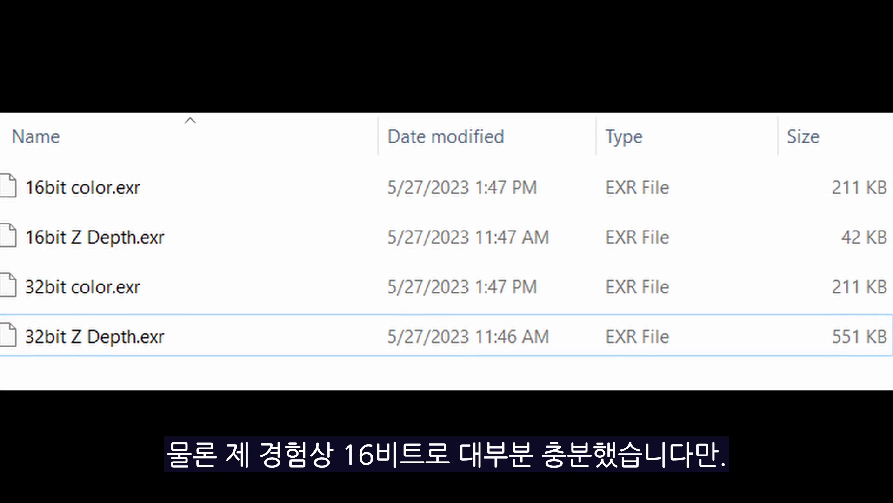
click(464, 219)
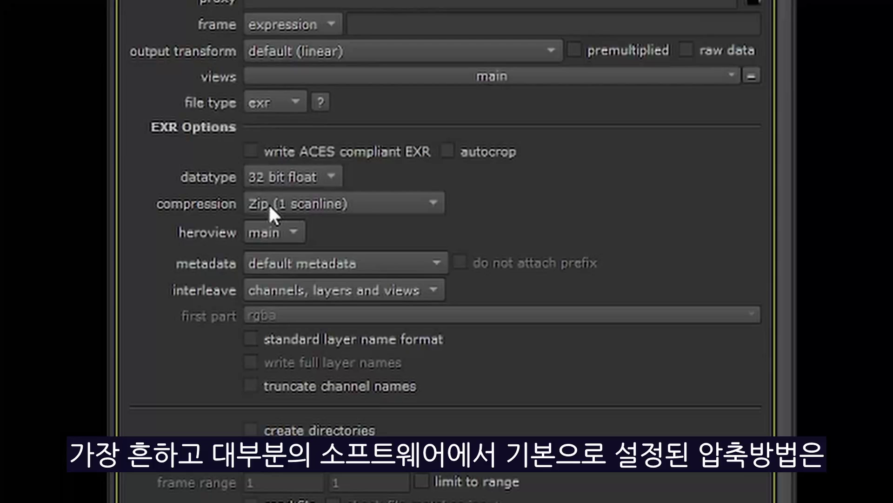
Check the Nuke Write node's EXR compression options, keeping Zip
click(272, 203)
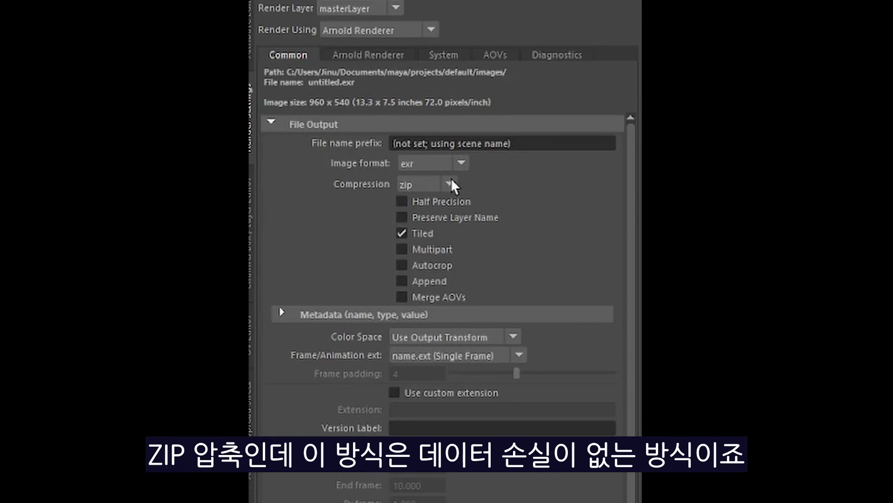
click(449, 185)
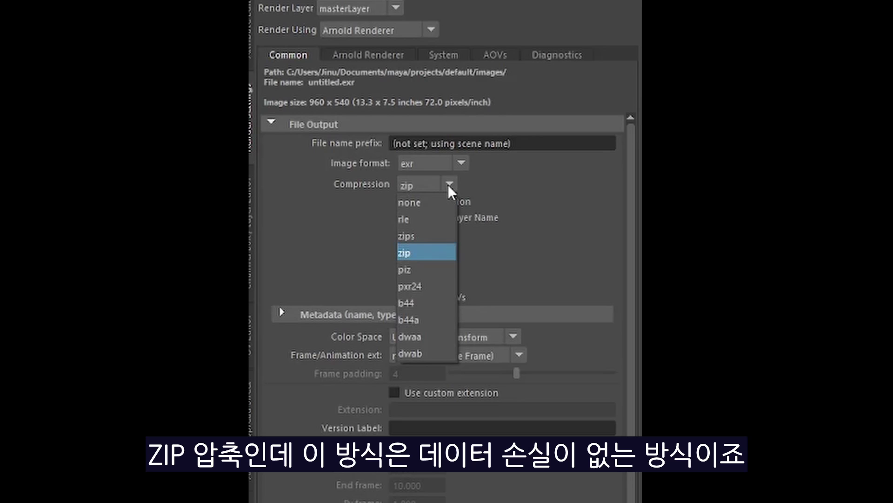
click(448, 184)
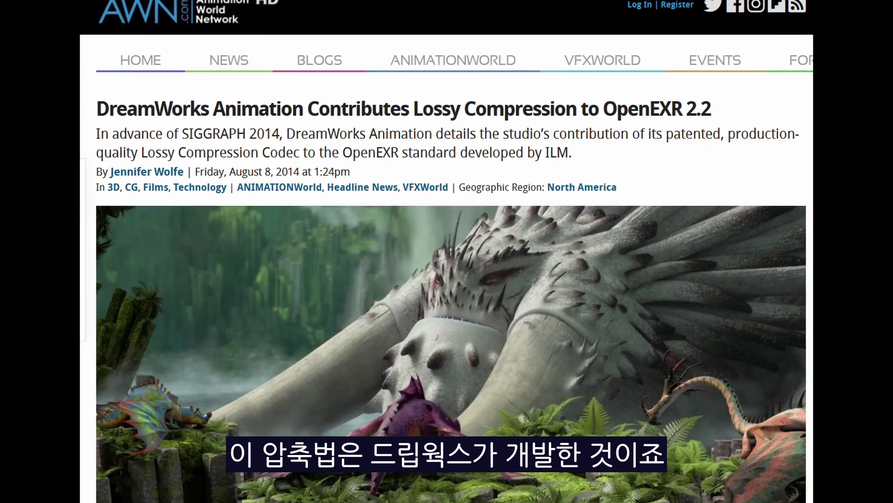
Set the File Output codec to DWAA (lossy), briefly comparing it with ZIP (lossless)
click(739, 169)
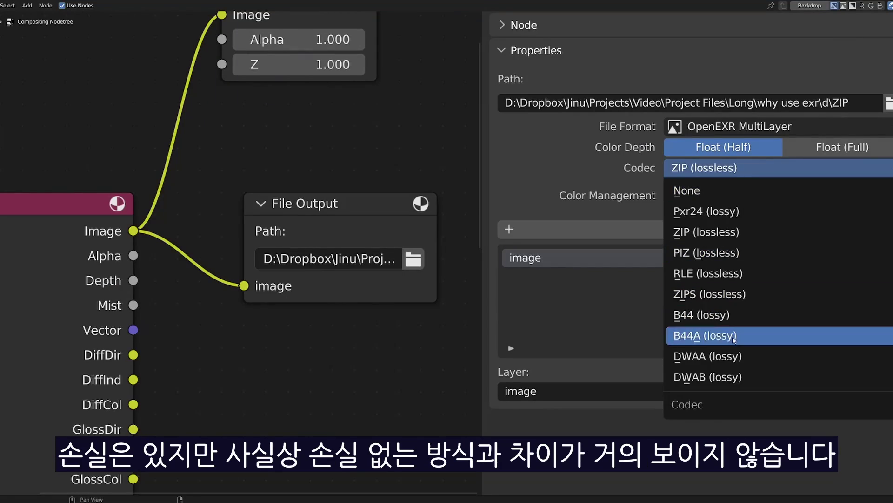
click(740, 356)
click(740, 169)
click(742, 232)
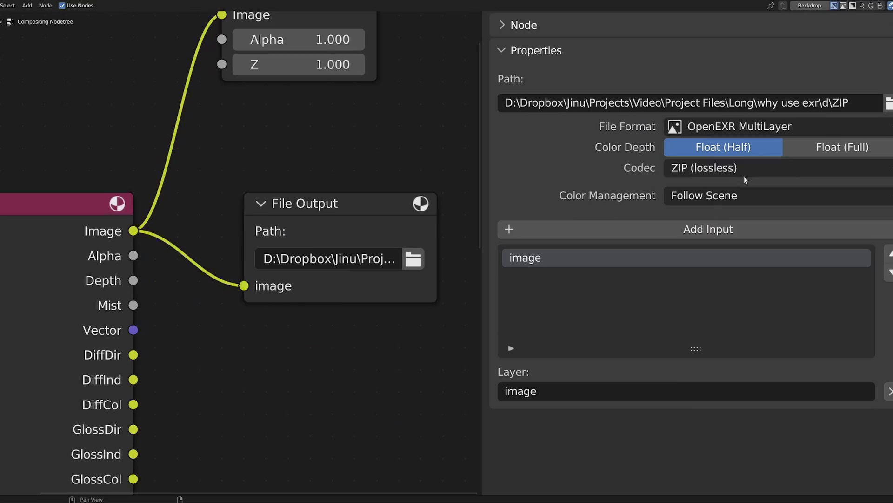
click(744, 170)
click(739, 356)
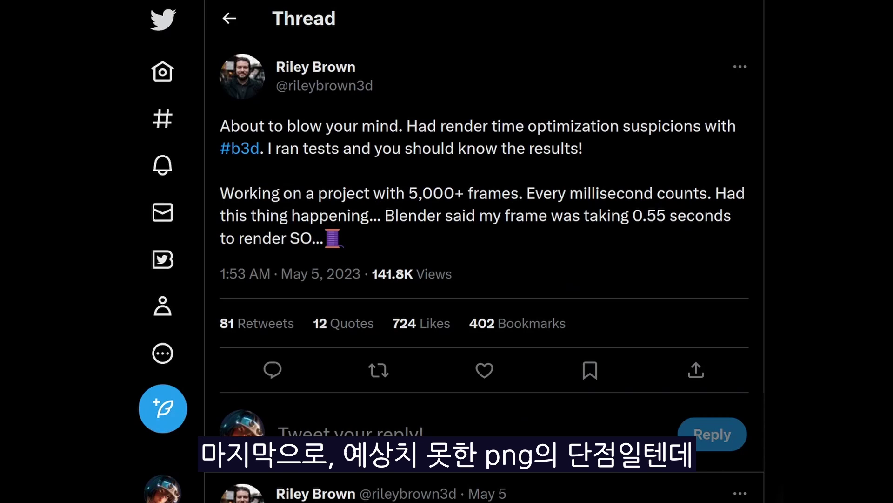
Play the cube render-test video and scroll to the tweet with the render-time table
scroll(484, 251, down, 9)
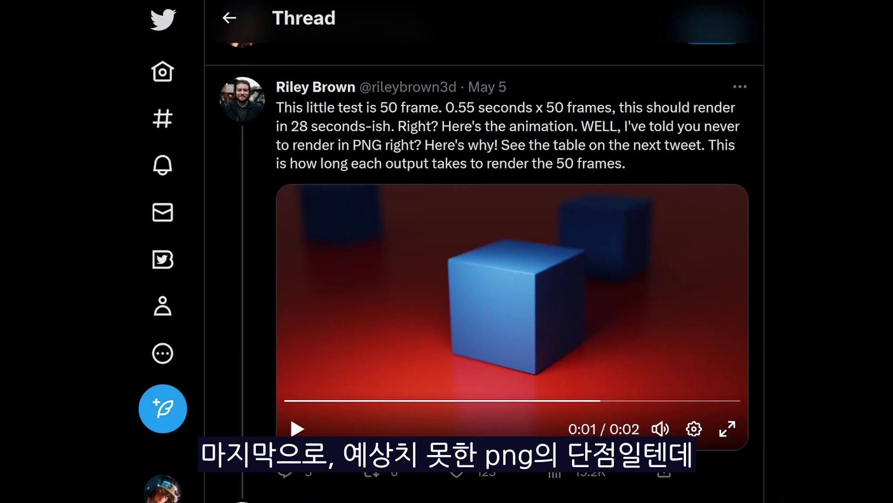
click(293, 429)
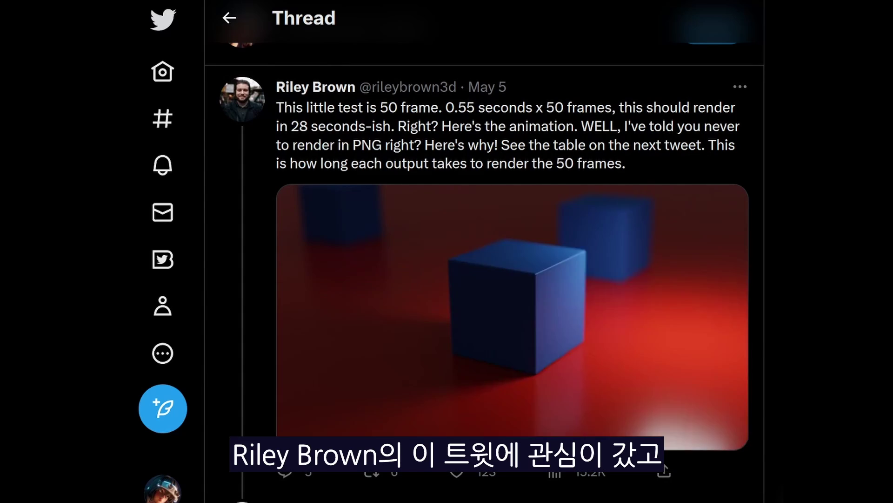
scroll(666, 457, down, 10)
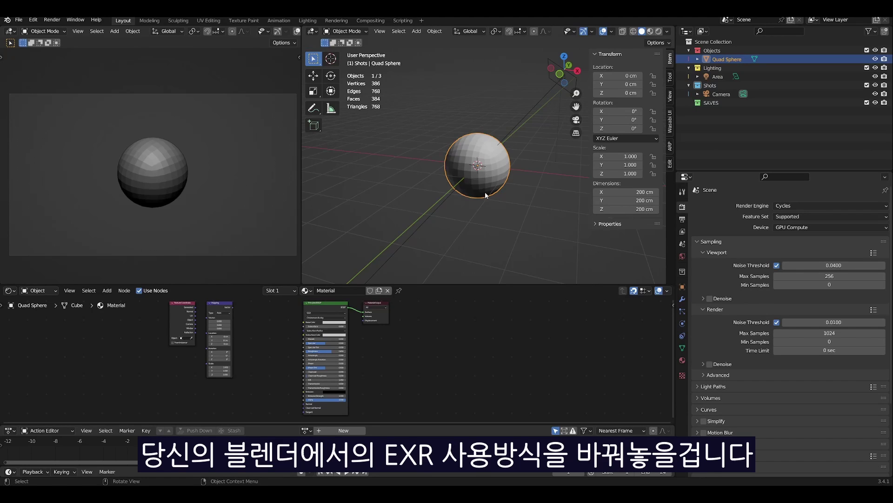
Switch to the Compositing workspace and refresh Render Layers to list all enabled passes
middle_drag(485, 193, 454, 183)
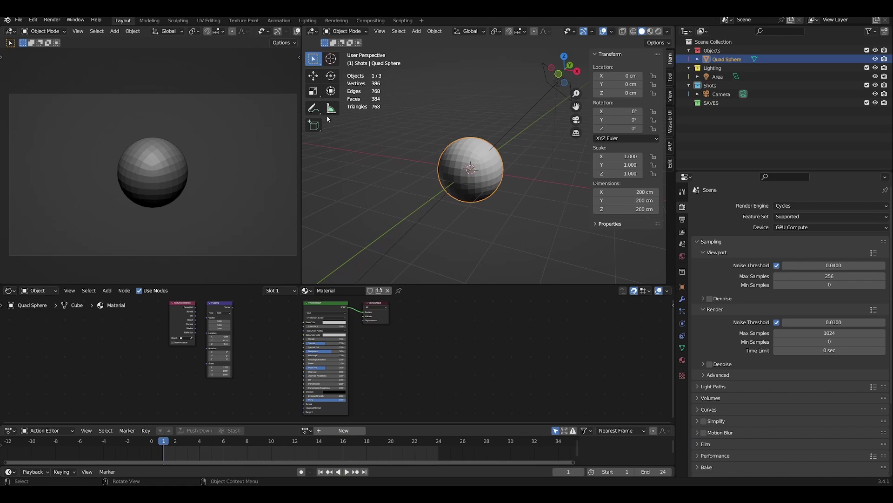
click(370, 21)
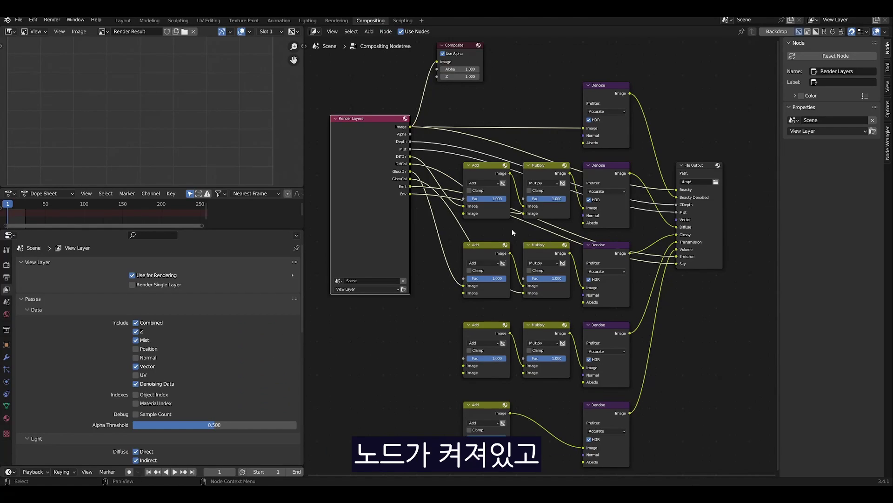
scroll(512, 229, up, 1)
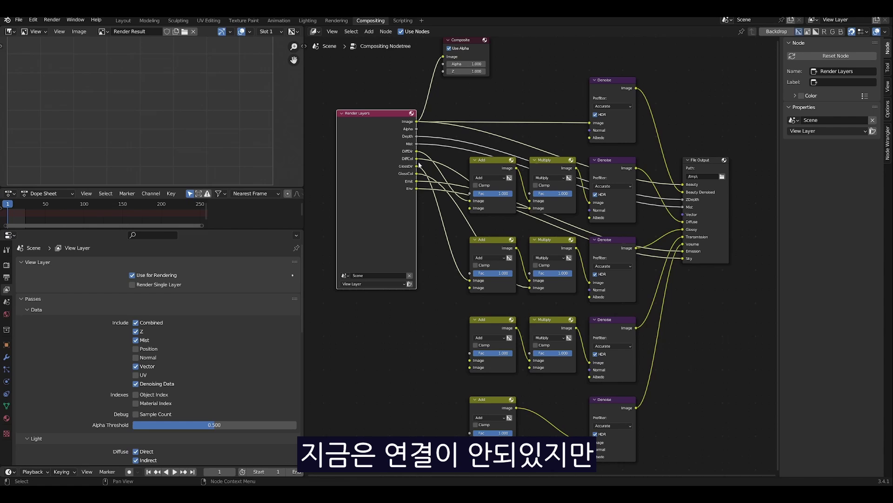
click(136, 349)
click(136, 349)
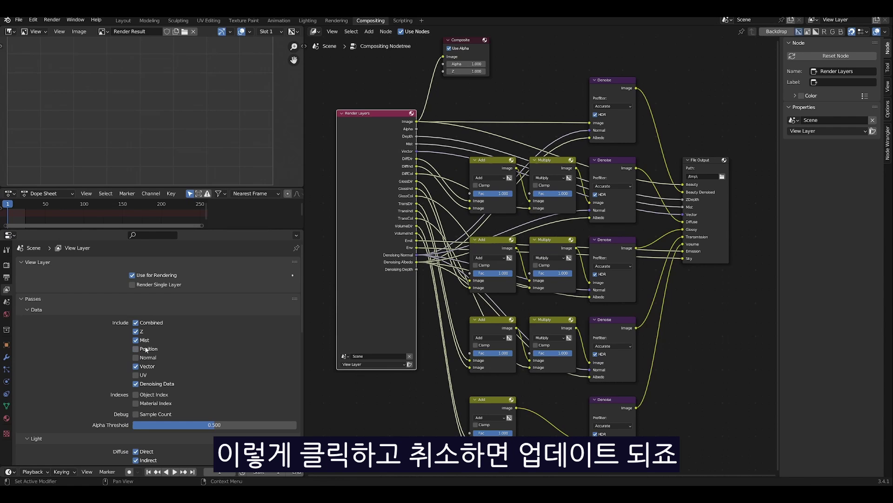
Widen the File Output node and set its codec to DWAA (lossy)
mouse_move(455, 347)
middle_down()
mouse_move(425, 343)
mouse_move(417, 358)
mouse_move(449, 339)
mouse_move(439, 342)
middle_up()
click(714, 229)
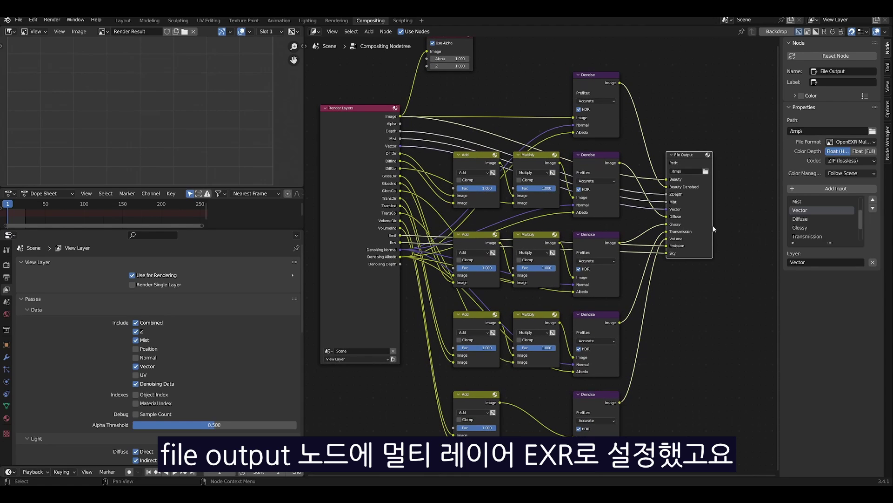
drag(712, 225, 746, 226)
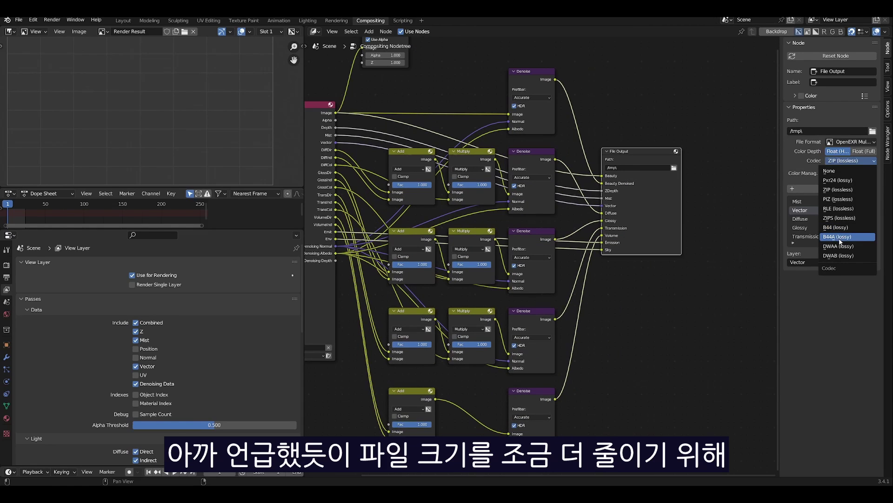
click(839, 245)
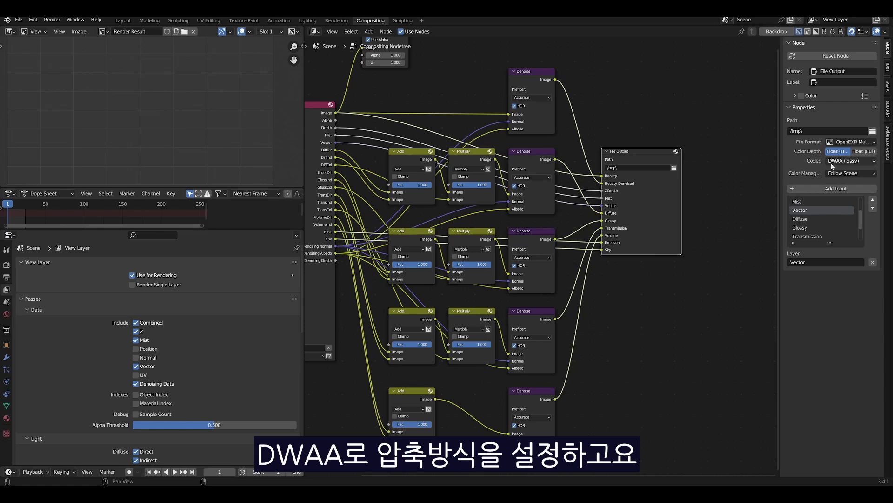
Box-select the extra Add–Multiply–Denoise chains together with the Composite node
middle_drag(579, 290, 644, 297)
scroll(633, 289, up, 1)
middle_drag(654, 255, 511, 306)
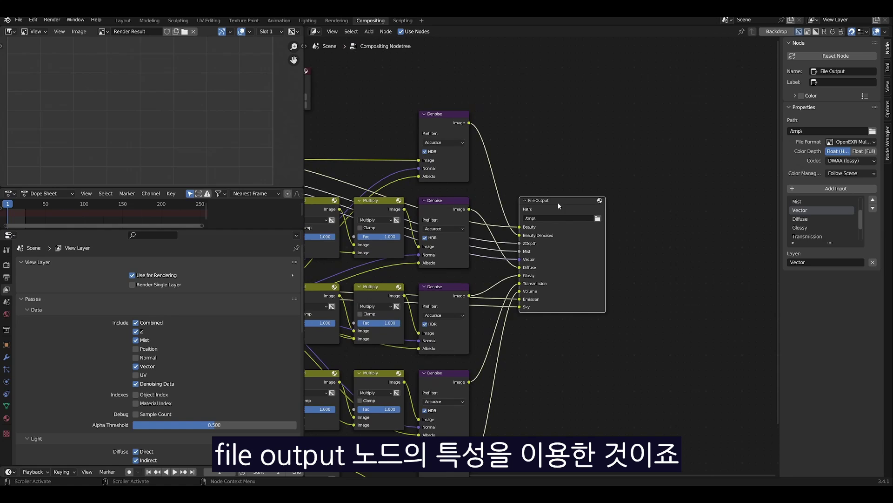
mouse_move(562, 202)
mouse_down()
mouse_move(578, 195)
mouse_move(568, 205)
mouse_up()
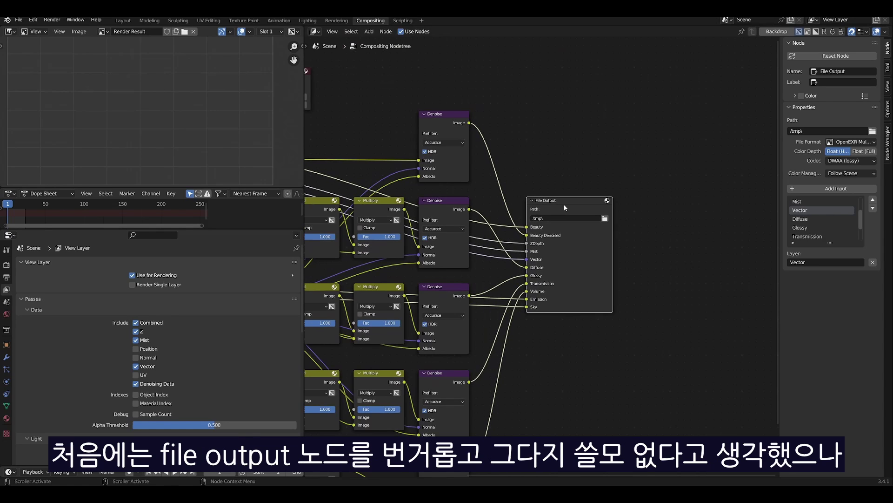
middle_drag(565, 208, 678, 222)
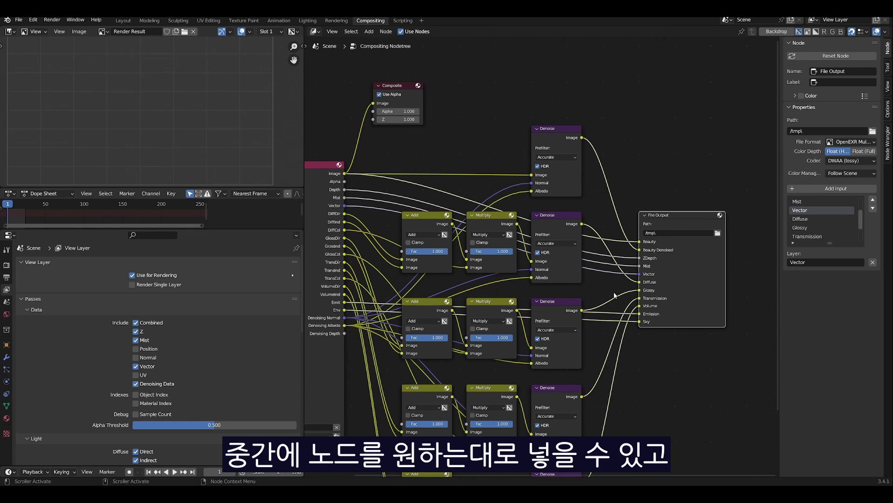
middle_drag(614, 293, 599, 294)
scroll(649, 302, up, 3)
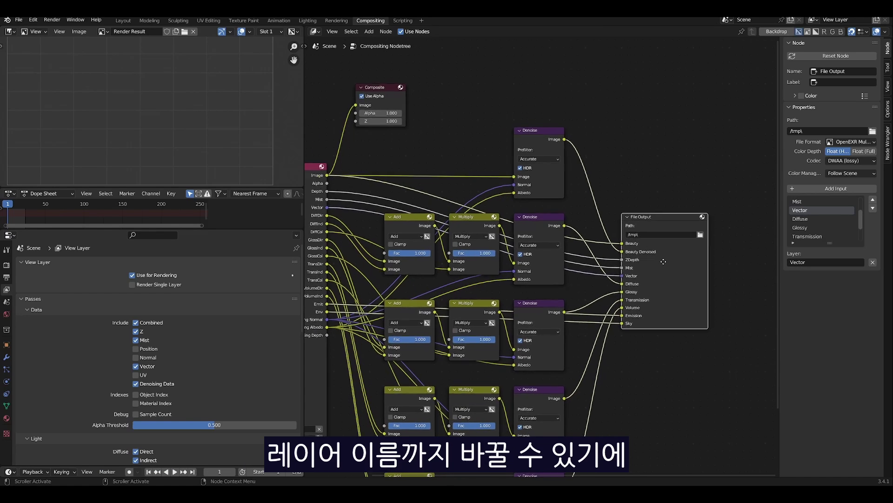
middle_drag(615, 267, 610, 268)
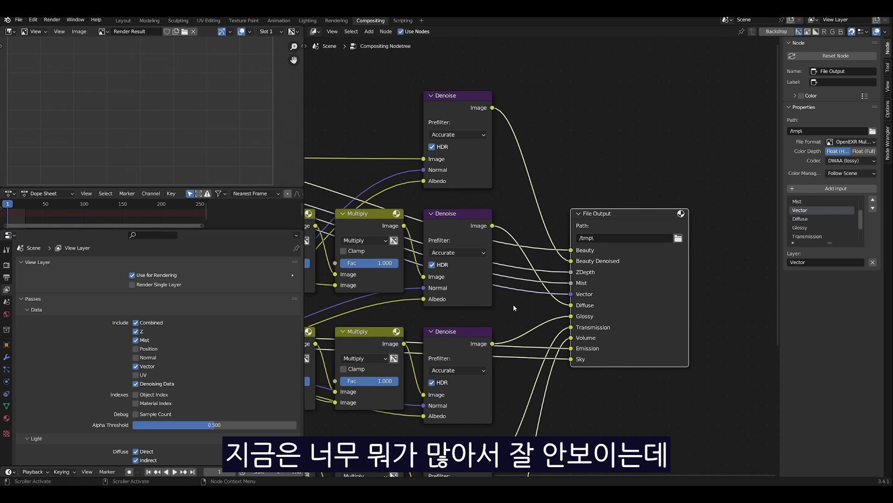
scroll(506, 248, down, 4)
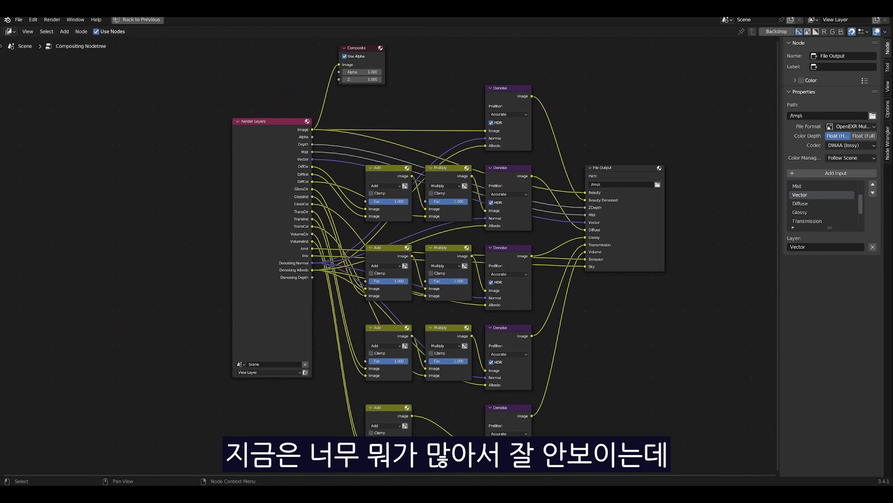
drag(554, 454, 369, 271)
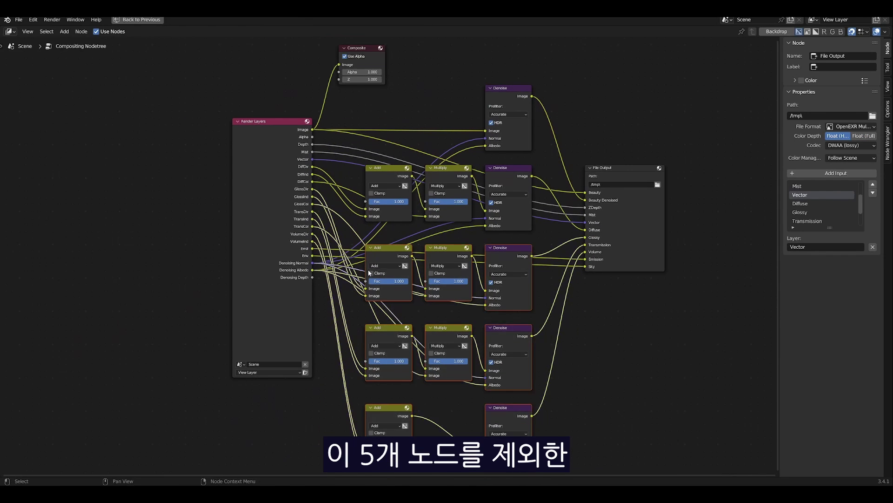
middle_drag(498, 200, 494, 246)
shift+drag(572, 158, 376, 111)
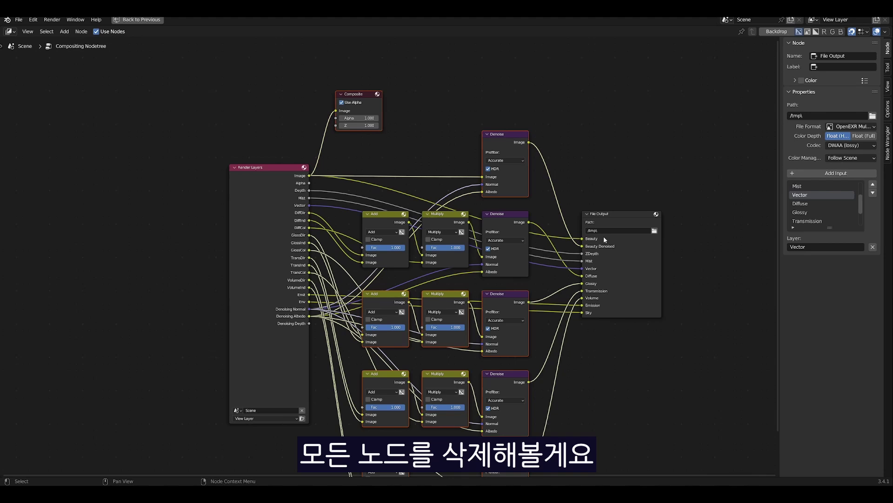
Delete the selected extra chains and the Composite node
key(x)
scroll(464, 226, up, 2)
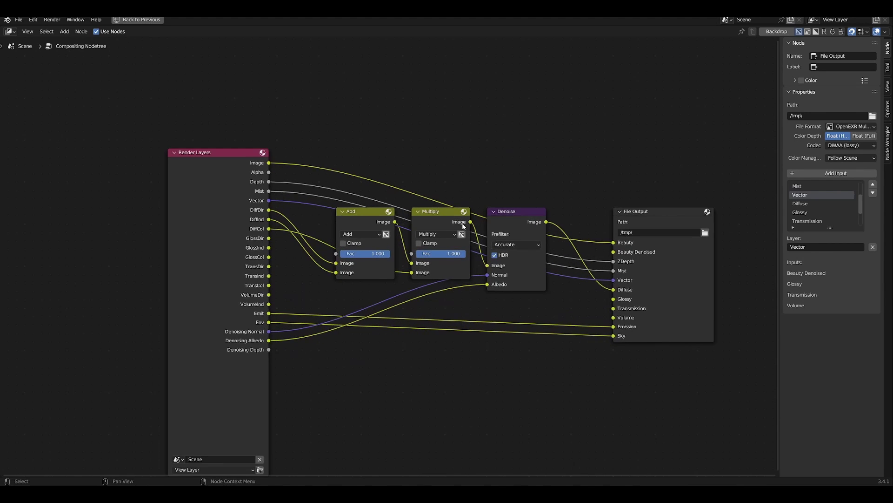
scroll(259, 229, up, 3)
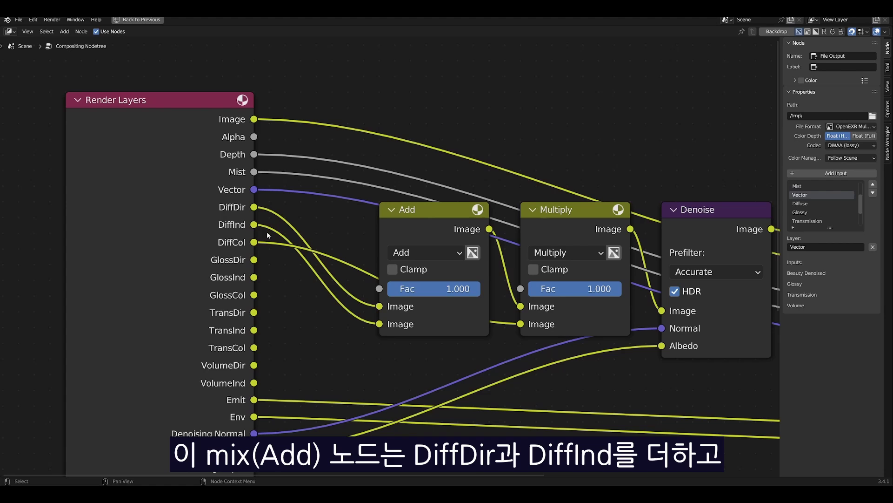
Rearrange the Add, Multiply and Denoise nodes, then undo with Ctrl+Z to restore the chains
mouse_move(437, 274)
mouse_down()
mouse_move(447, 273)
mouse_move(421, 273)
mouse_up()
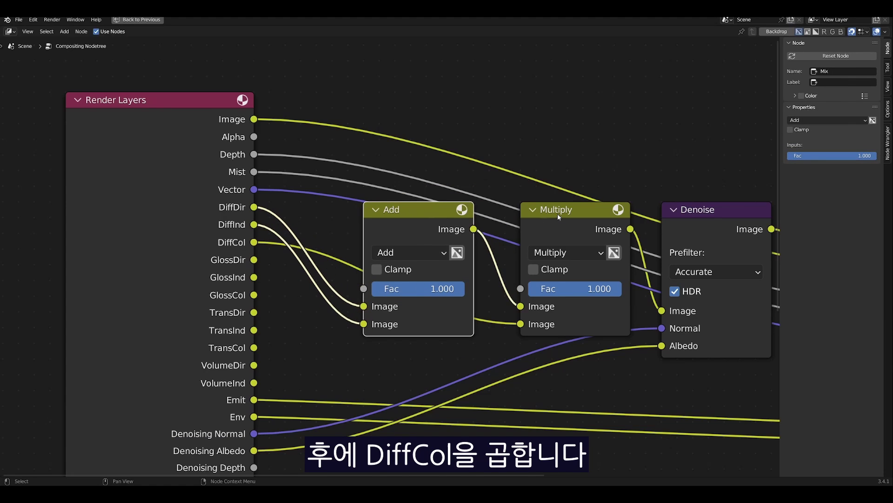
mouse_move(563, 214)
mouse_down()
mouse_move(550, 219)
mouse_move(565, 220)
mouse_up()
middle_drag(634, 252, 562, 259)
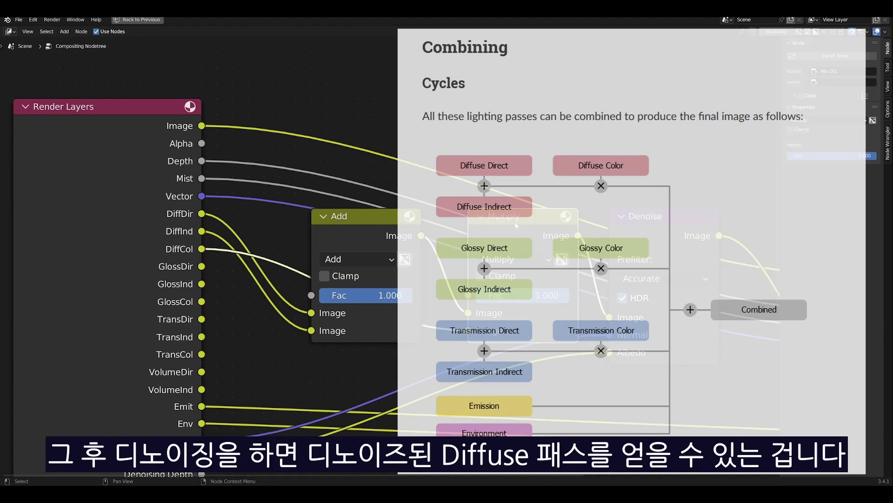
middle_drag(532, 225, 486, 227)
mouse_move(598, 220)
mouse_down()
mouse_move(627, 221)
mouse_move(614, 221)
mouse_up()
middle_drag(550, 311, 395, 283)
scroll(395, 284, down, 3)
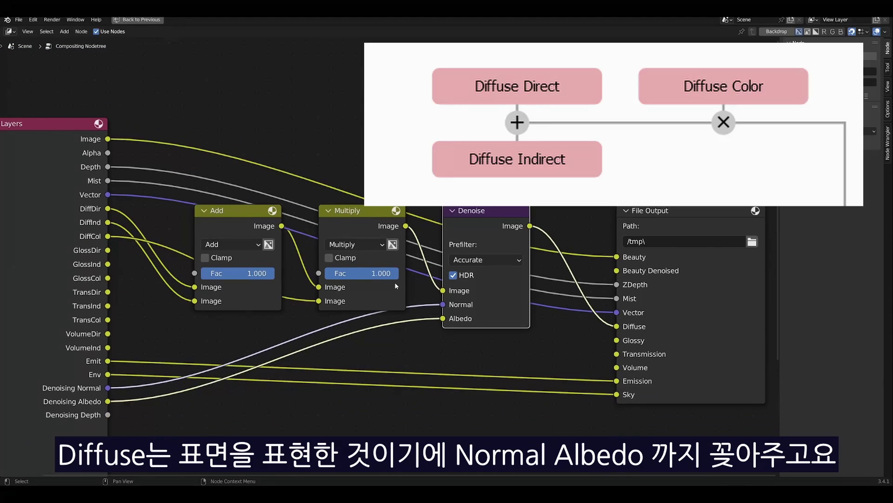
middle_drag(562, 300, 465, 283)
scroll(563, 306, up, 3)
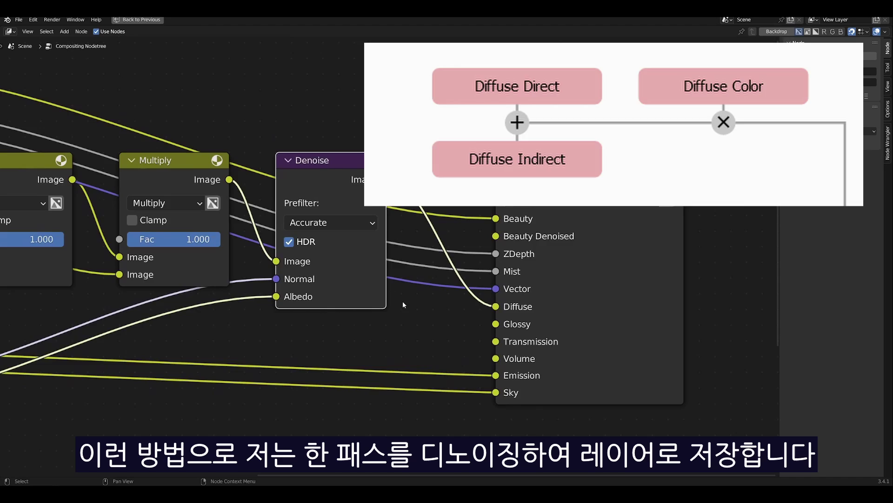
scroll(611, 317, down, 3)
middle_drag(403, 301, 550, 276)
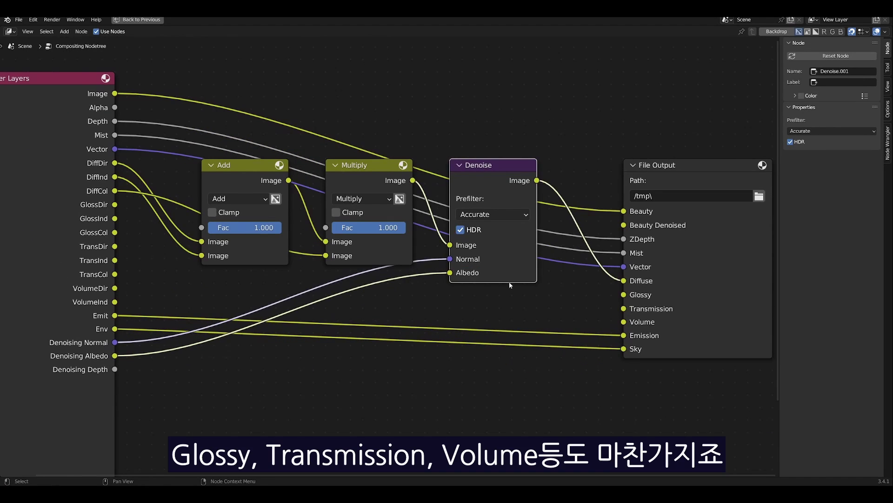
key(ctrl+z)
key(ctrl+z)
key(ctrl+z)
key(ctrl+z)
key(ctrl+z)
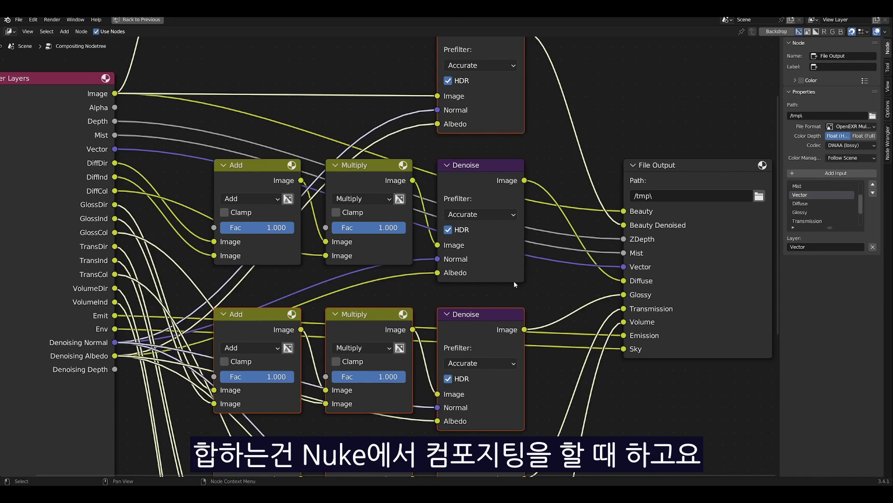
scroll(558, 277, down, 2)
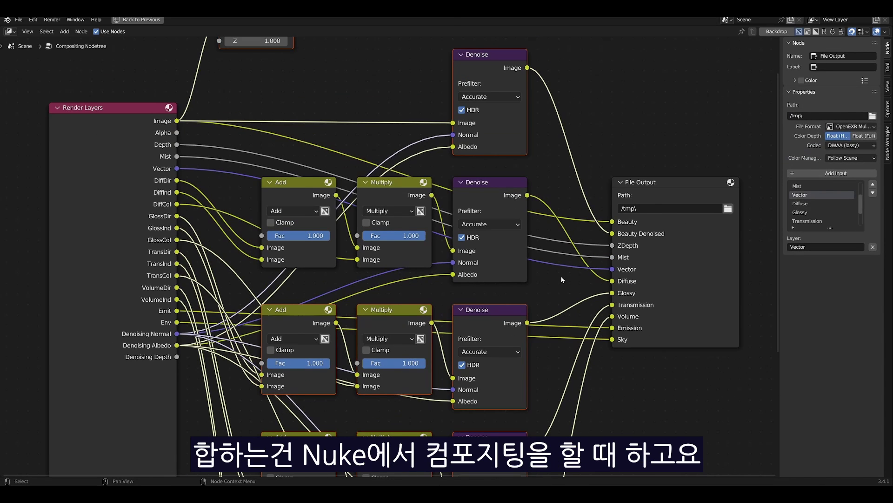
middle_drag(560, 275, 524, 330)
drag(526, 198, 474, 181)
middle_drag(486, 225, 497, 262)
key(g)
click(461, 190)
middle_drag(460, 191, 460, 227)
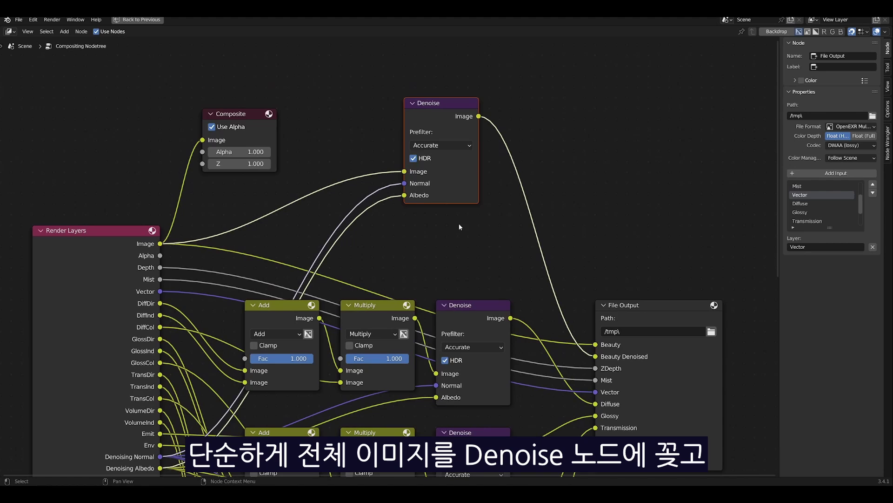
middle_drag(515, 213, 503, 202)
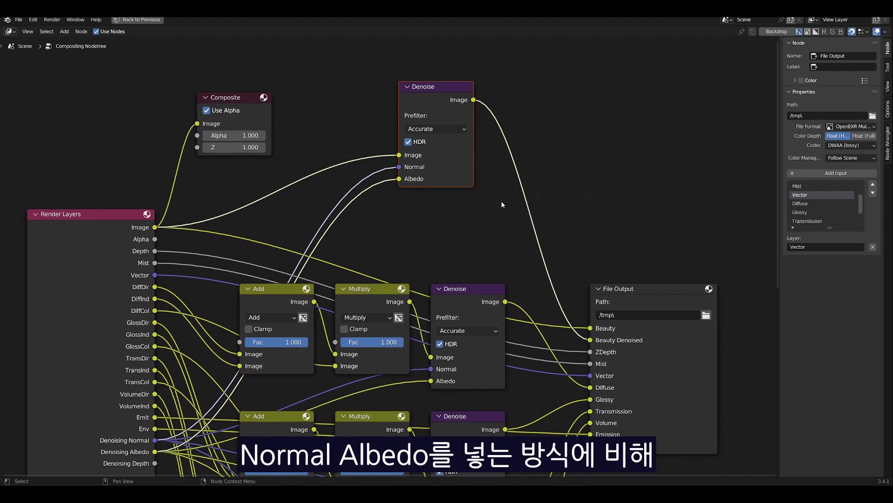
middle_drag(363, 213, 406, 209)
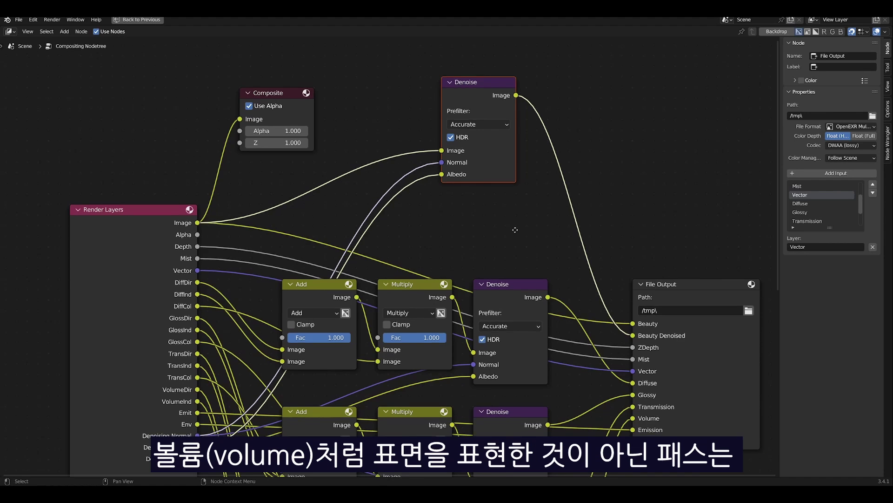
middle_drag(544, 288, 525, 161)
middle_drag(565, 374, 564, 198)
middle_drag(561, 440, 571, 395)
drag(571, 395, 326, 356)
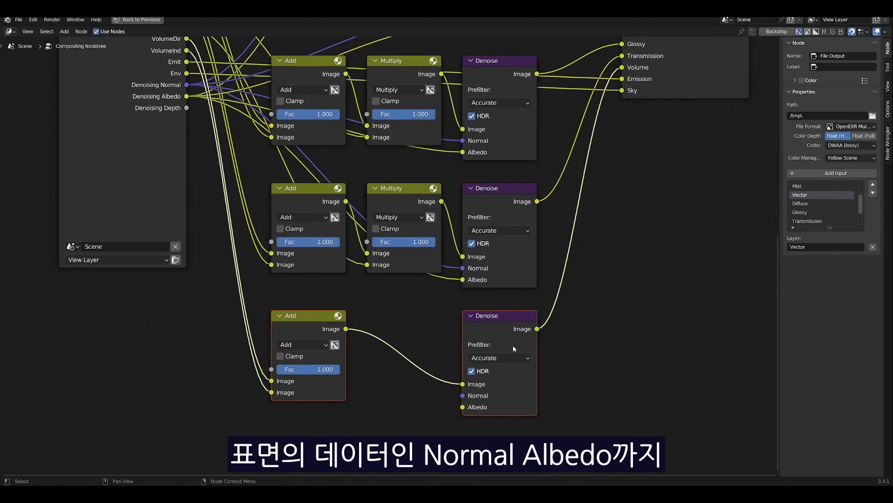
middle_drag(514, 349, 524, 358)
middle_drag(458, 262, 469, 274)
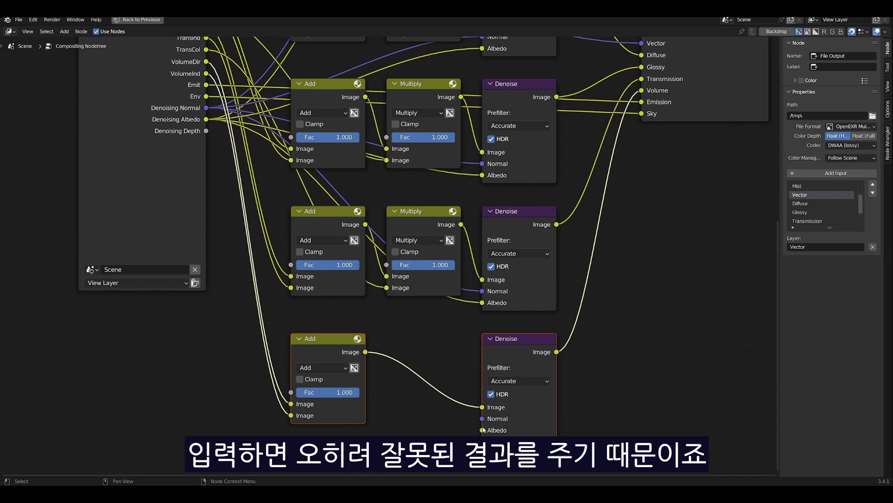
middle_drag(509, 322, 496, 269)
scroll(427, 332, up, 2)
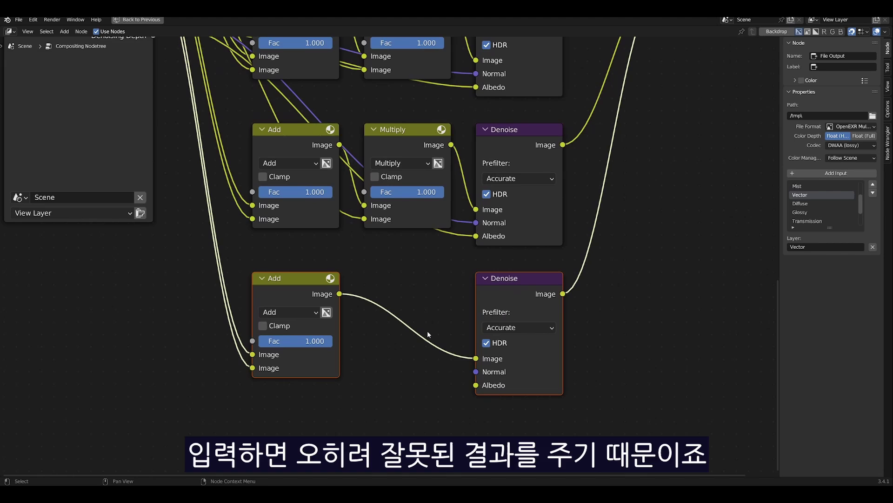
scroll(445, 323, down, 2)
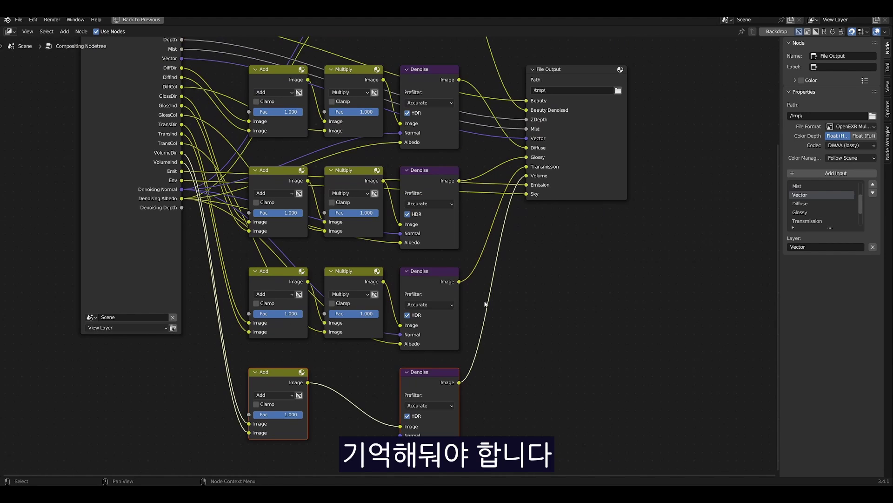
middle_drag(514, 253, 551, 268)
scroll(532, 214, up, 6)
middle_drag(538, 222, 590, 230)
scroll(573, 246, down, 1)
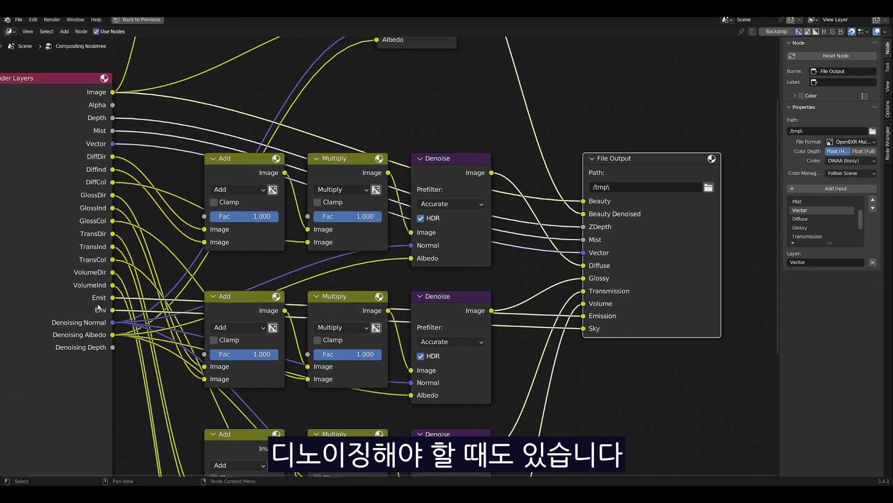
Remove Beauty Denoised, ZDepth, Mist and Vector from the File Output node's input list
middle_drag(487, 280, 374, 319)
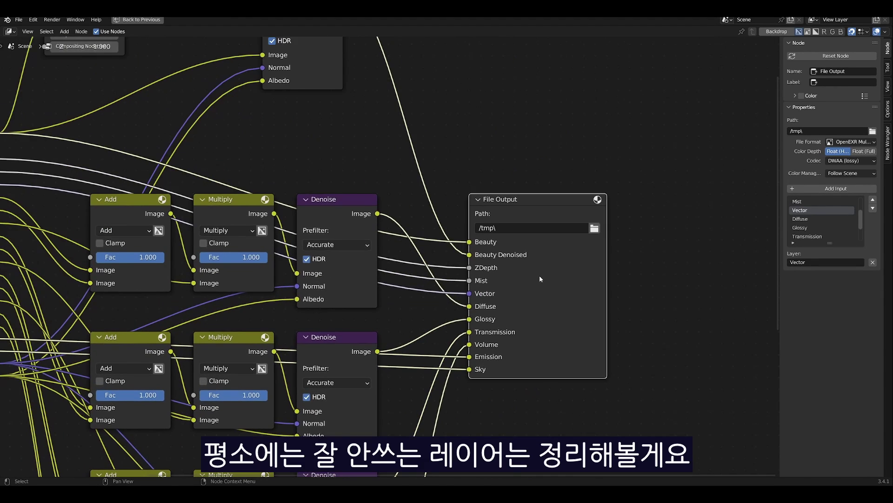
scroll(541, 279, up, 3)
scroll(846, 233, up, 3)
ctrl+scroll(846, 235, up, 3)
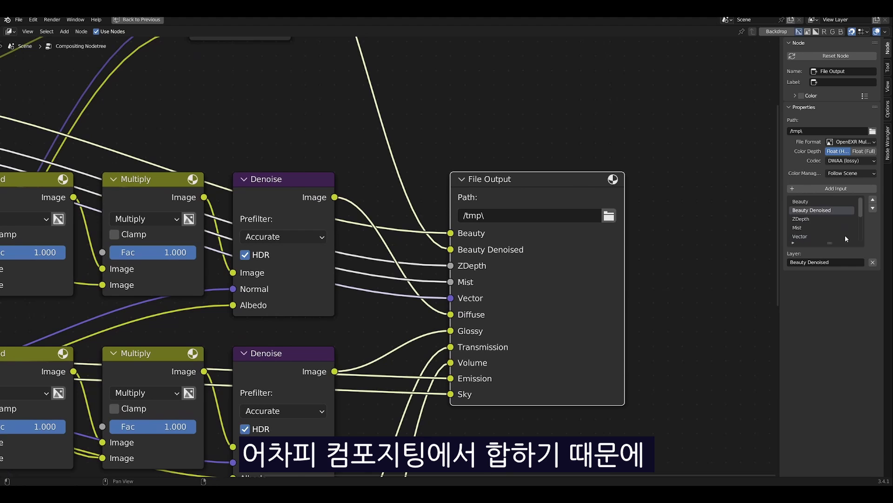
click(873, 263)
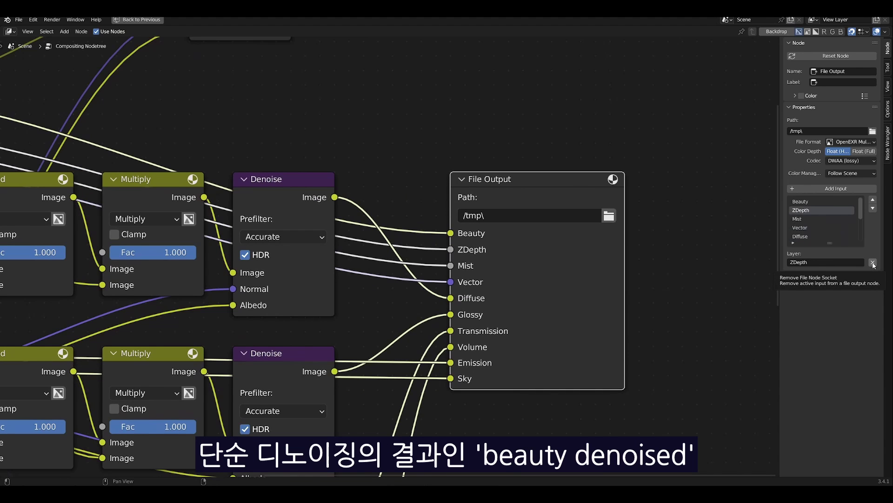
click(873, 263)
click(873, 263)
click(873, 263)
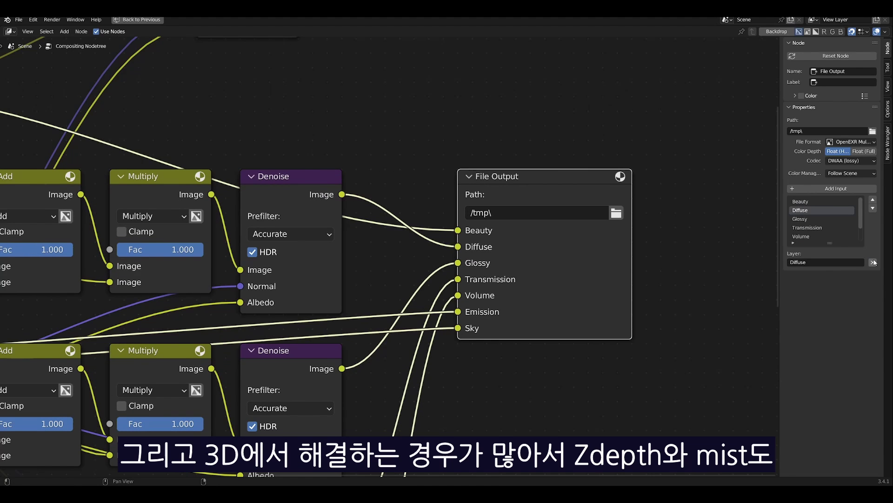
scroll(661, 325, down, 1)
scroll(662, 325, down, 1)
scroll(563, 325, up, 1)
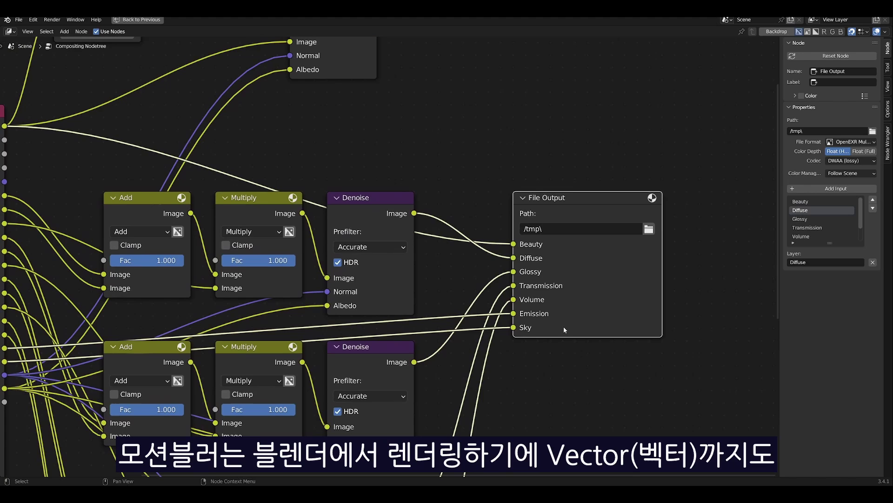
middle_drag(563, 325, 630, 237)
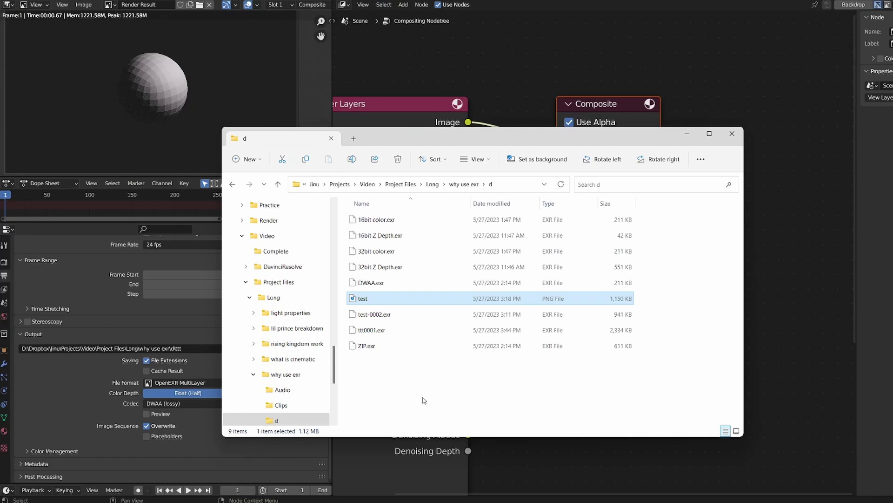
Drop ttt0001.exr into the compositor as an Image node showing only Combined and Alpha, and position it
drag(400, 334, 782, 318)
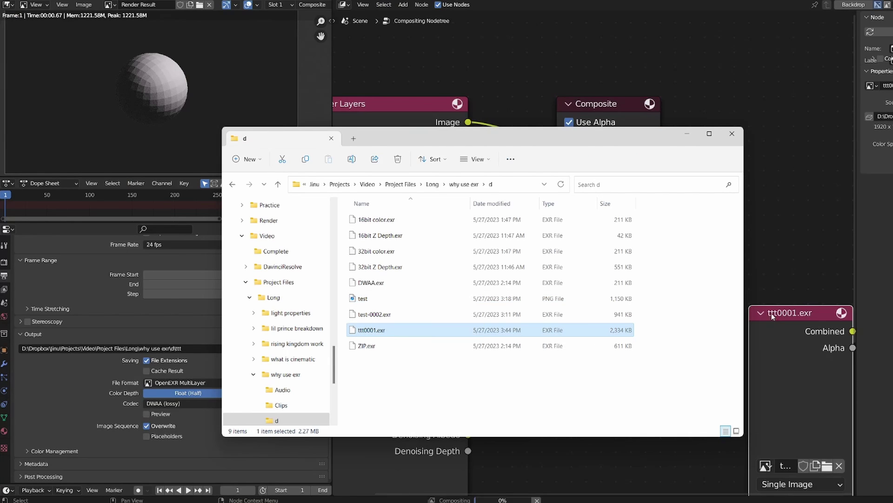
middle_drag(796, 329, 669, 259)
drag(669, 241, 565, 194)
scroll(560, 304, down, 4)
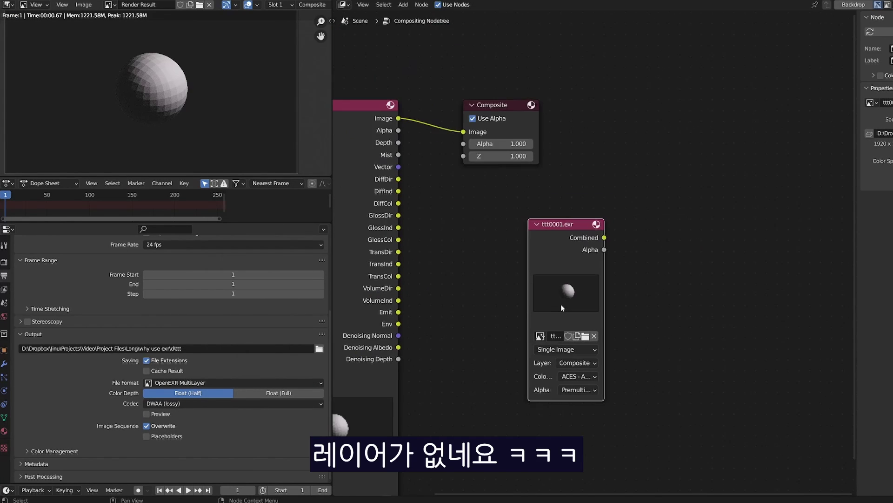
middle_drag(561, 303, 566, 337)
scroll(564, 316, up, 2)
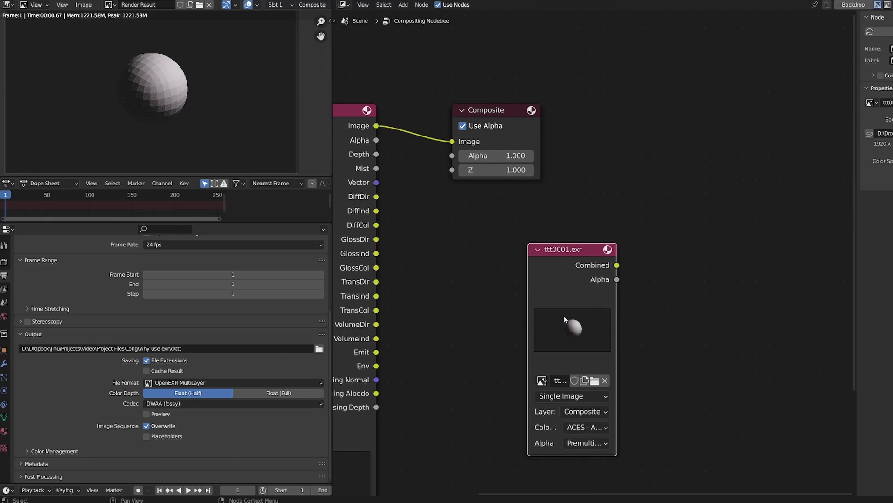
Disable Use Nodes and re-render the still image with Render Image
click(438, 5)
scroll(167, 353, up, 5)
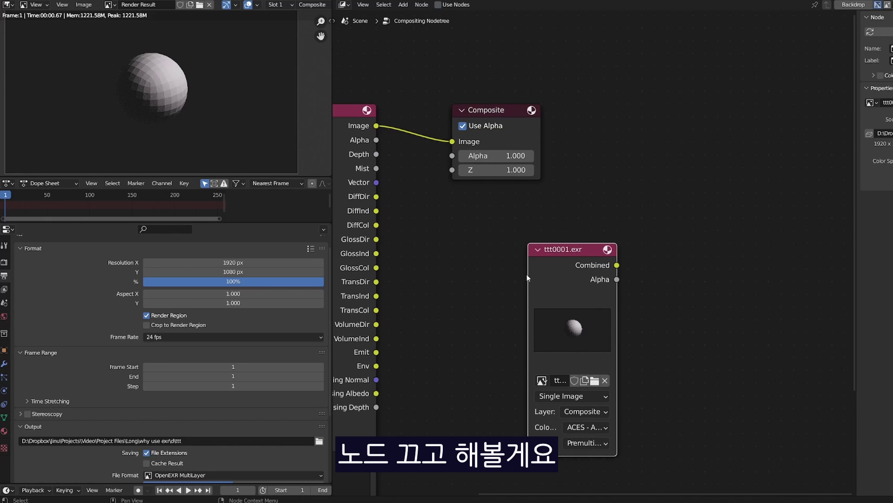
click(84, 1)
click(86, 7)
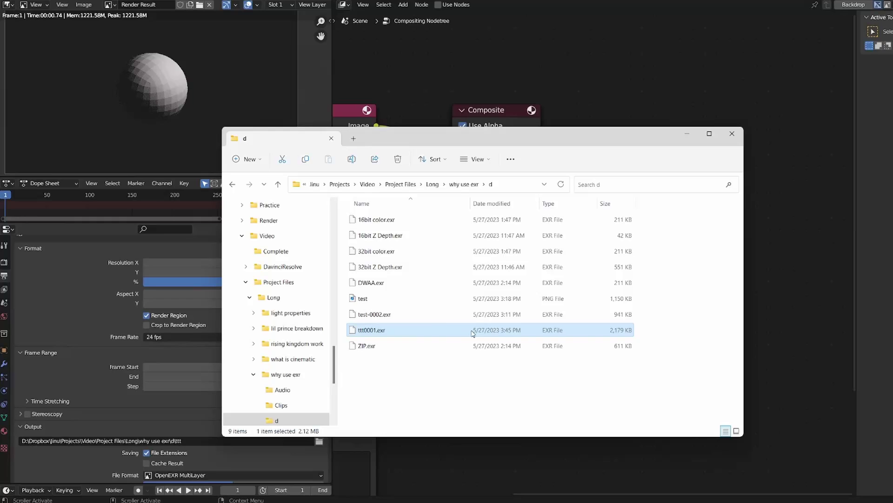
Load the fresh ttt0001.exr, exposing every pass from Combined to VolumeInd, as an Image node and frame it
drag(461, 333, 636, 253)
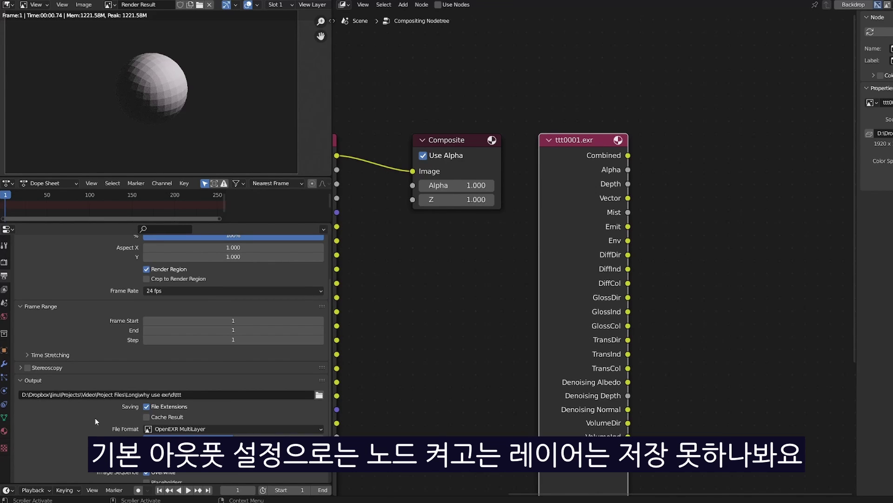
middle_drag(652, 350, 563, 325)
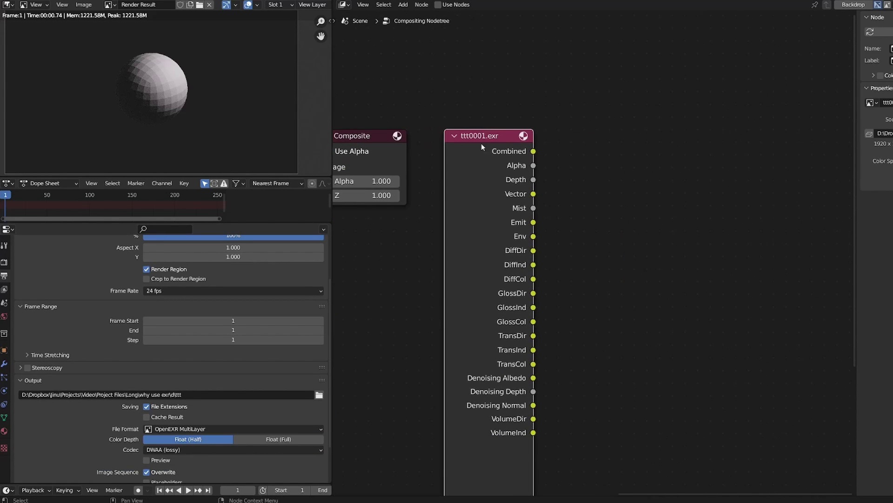
drag(482, 139, 508, 138)
middle_drag(587, 260, 520, 250)
scroll(515, 382, up, 1)
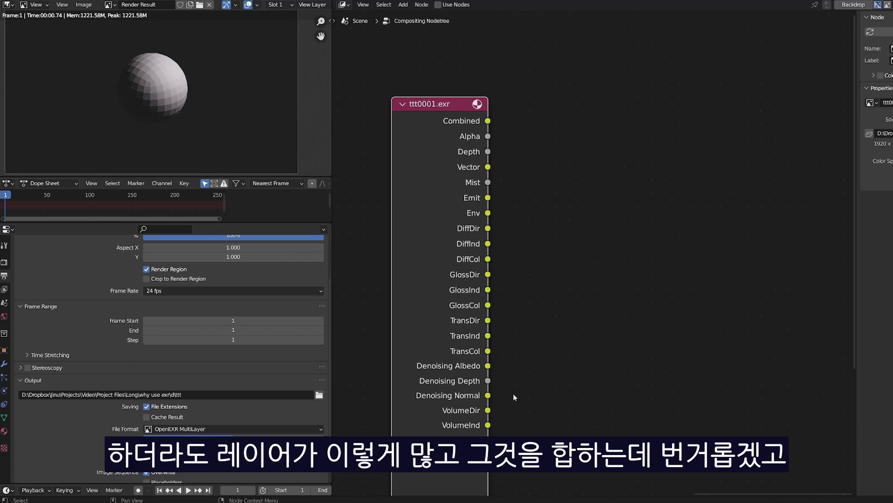
middle_drag(513, 397, 515, 414)
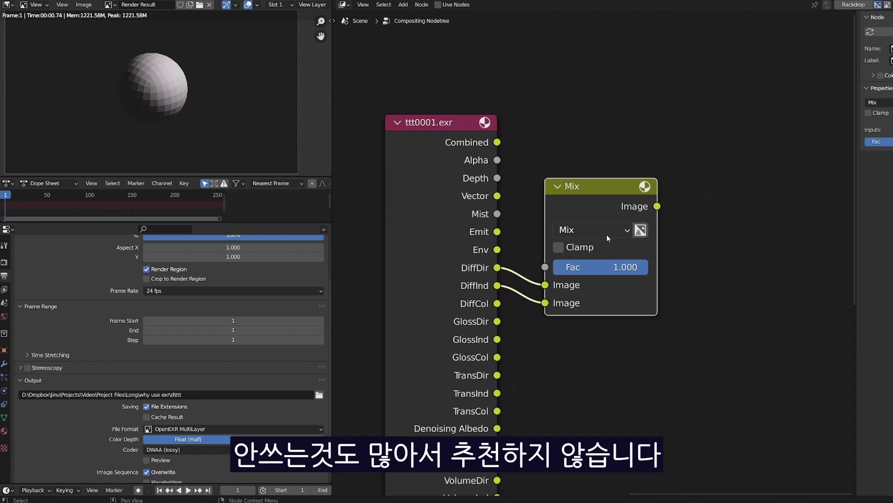
Set the Mix node's blend type to Add and place a Shift+D duplicate to its right
click(604, 230)
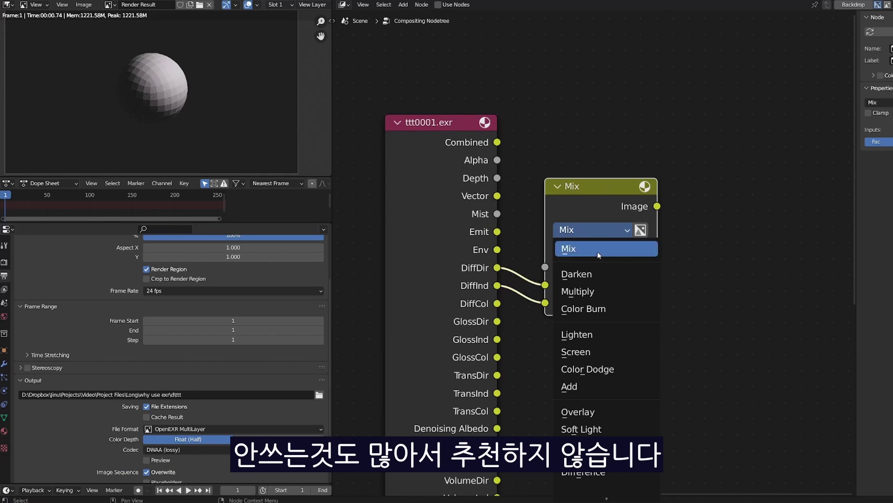
click(582, 387)
middle_drag(607, 324, 573, 355)
key(shift+d)
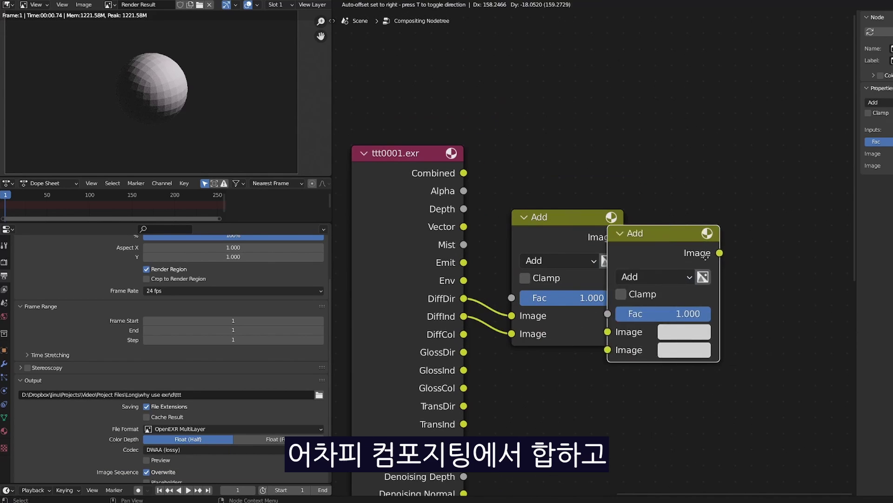
click(717, 258)
Feed DiffCol and the Add result into the copy, set it to Multiply, and align it with Add
drag(464, 334, 656, 347)
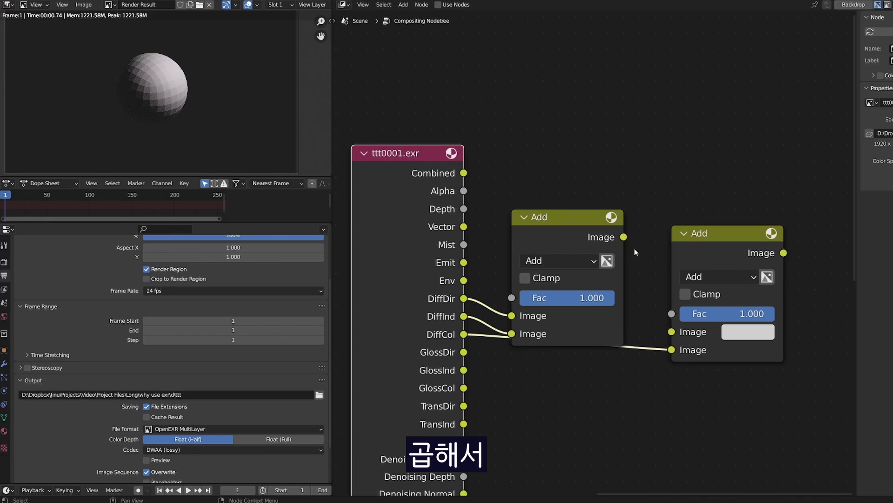
drag(623, 237, 660, 310)
click(707, 273)
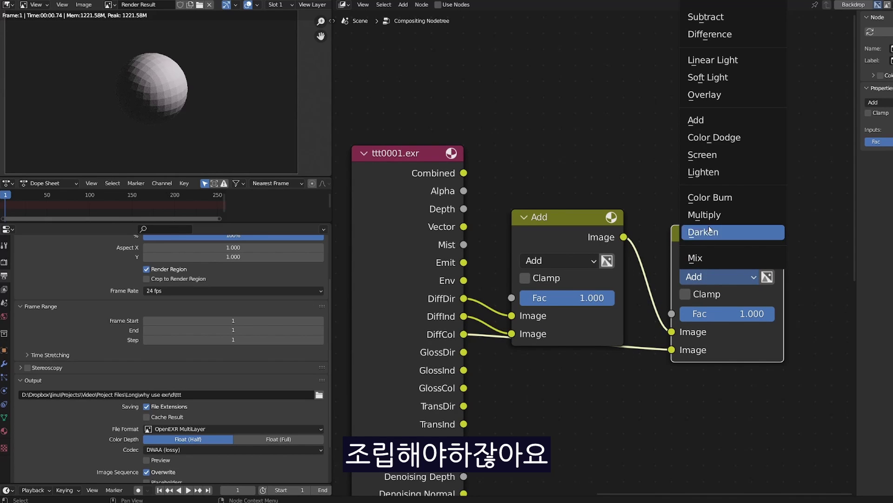
click(709, 215)
drag(708, 229, 708, 213)
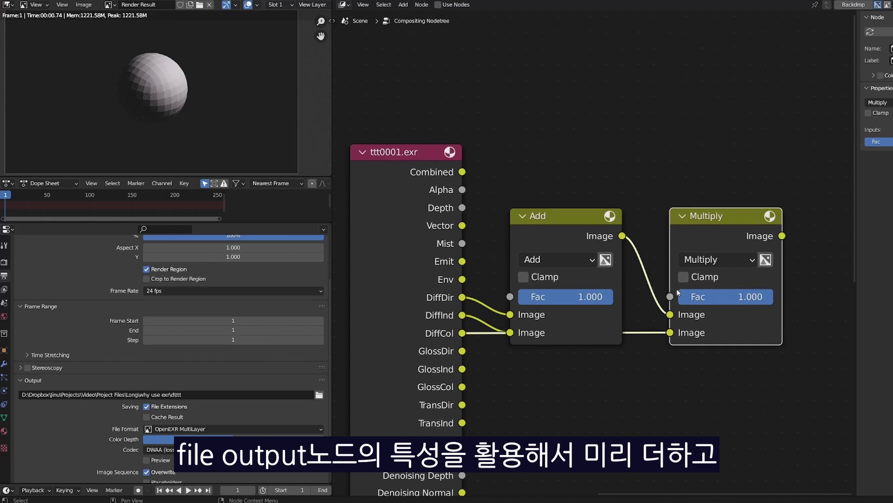
scroll(678, 290, down, 2)
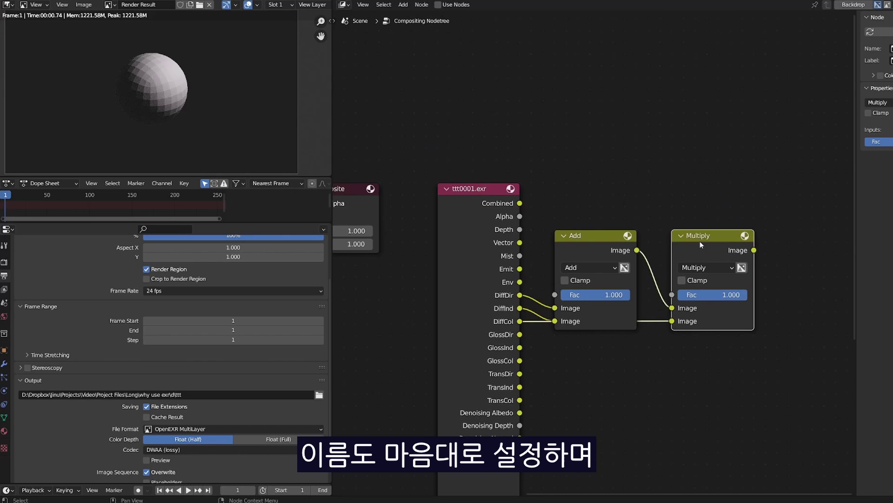
scroll(537, 333, up, 2)
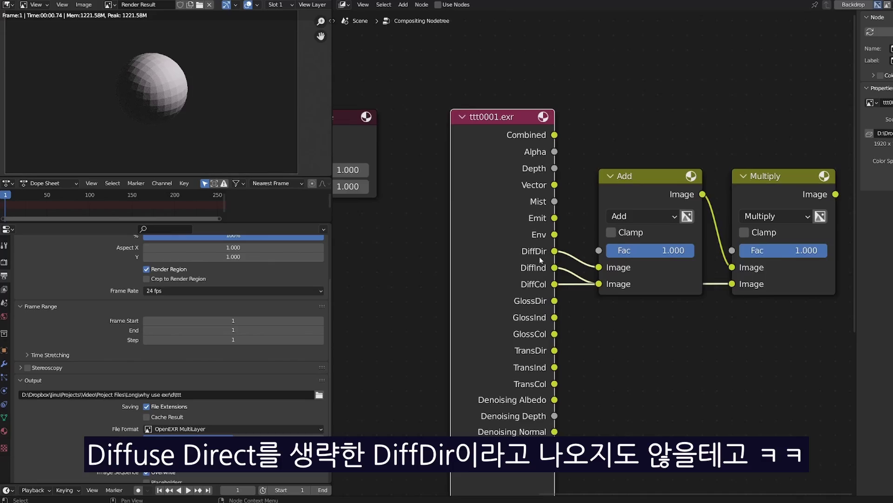
scroll(540, 256, up, 1)
middle_drag(540, 256, 502, 253)
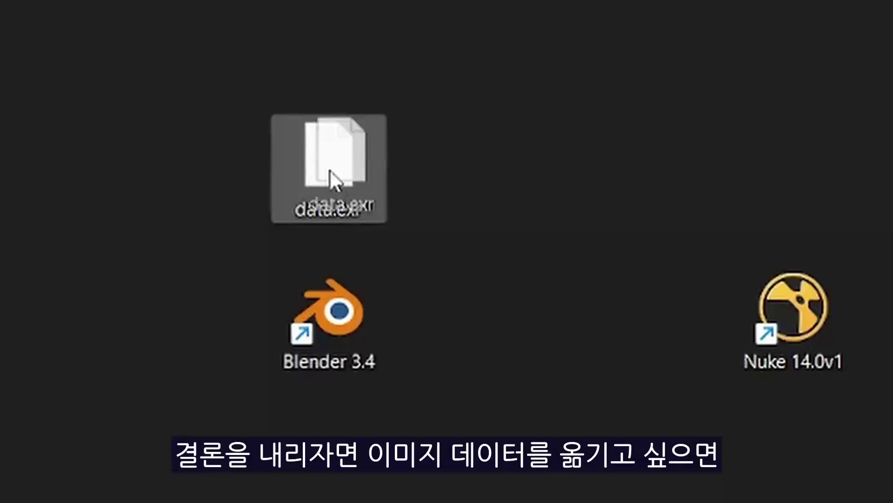
drag(493, 149, 772, 199)
drag(789, 328, 746, 422)
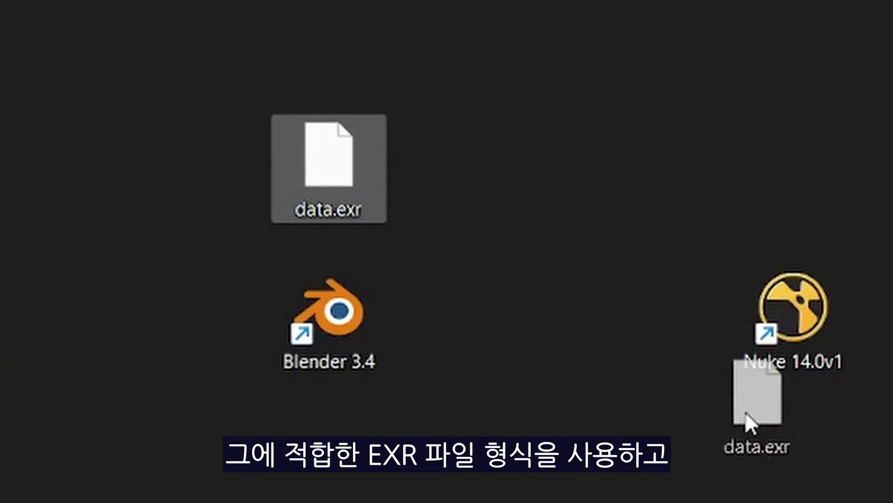
drag(736, 462, 757, 454)
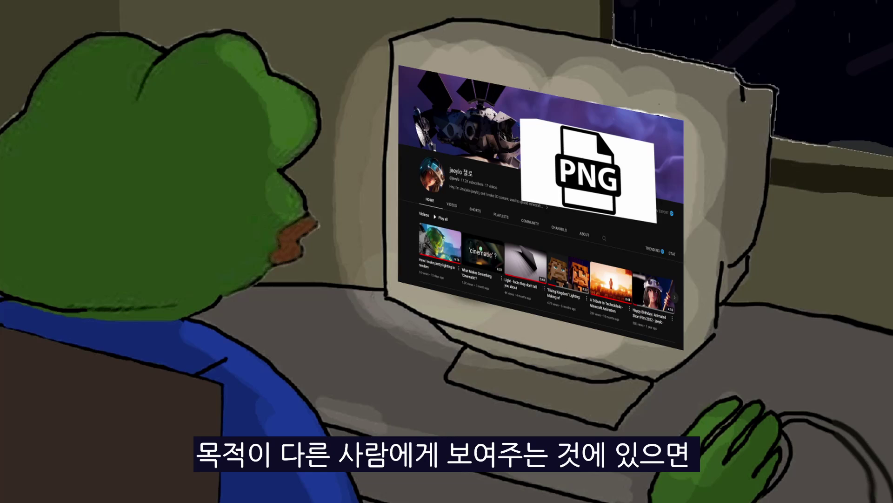